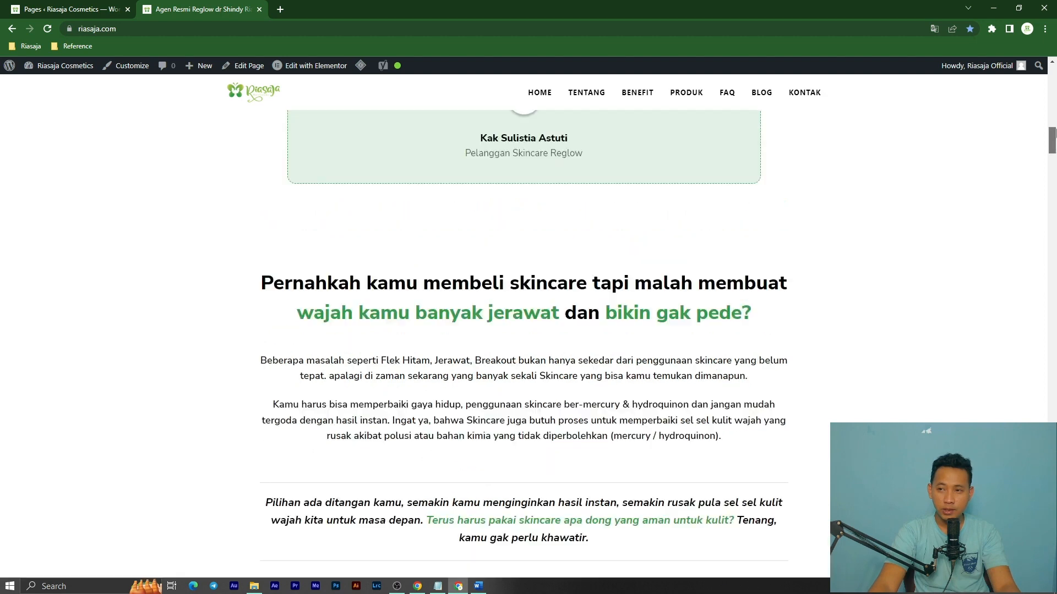
# Step: View the website's Blog page, and inspect Blog Riasaja Beauty Cosmetics in the WordPress page editor before returning to the page list
pyautogui.click(760, 101)
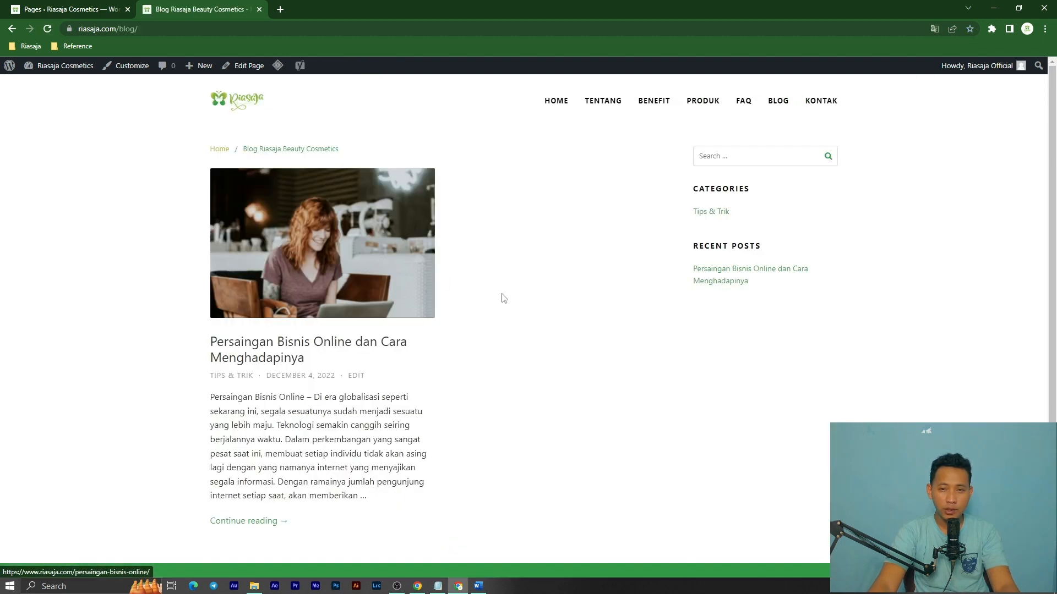
pyautogui.scroll(1, 607, 333)
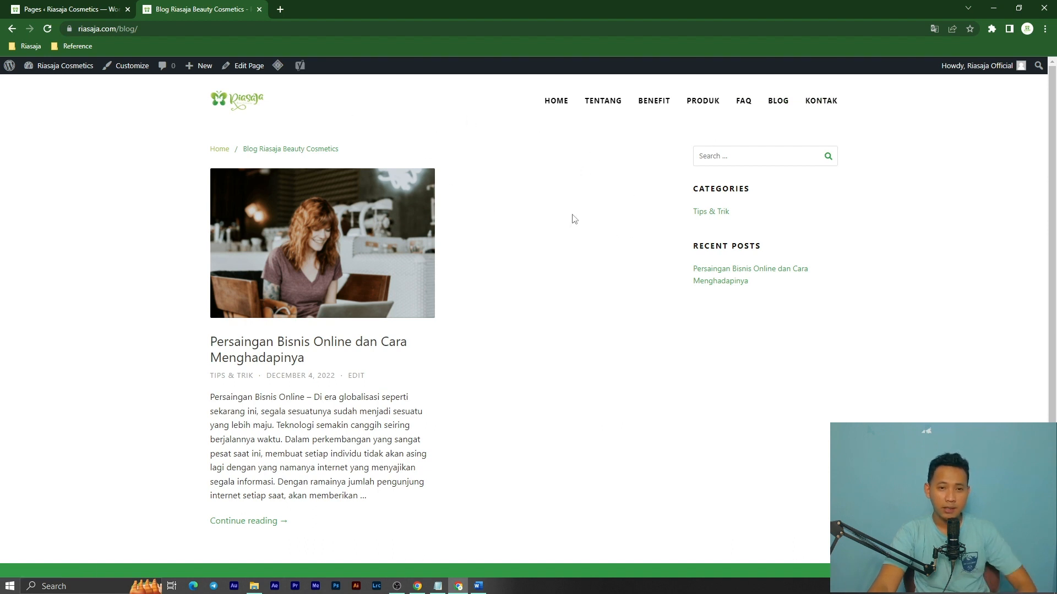
pyautogui.click(29, 7)
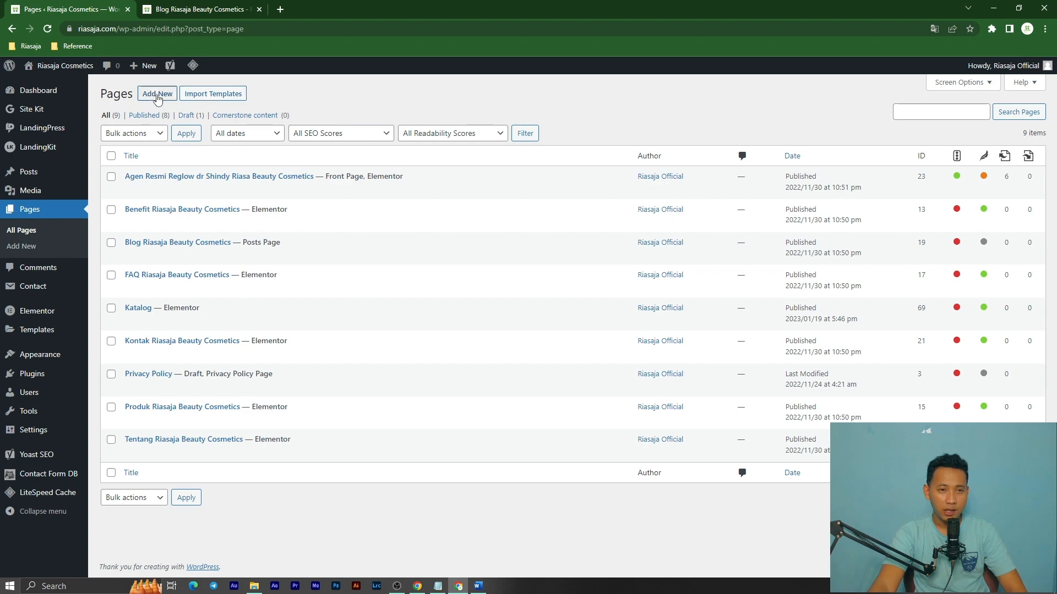
pyautogui.click(130, 256)
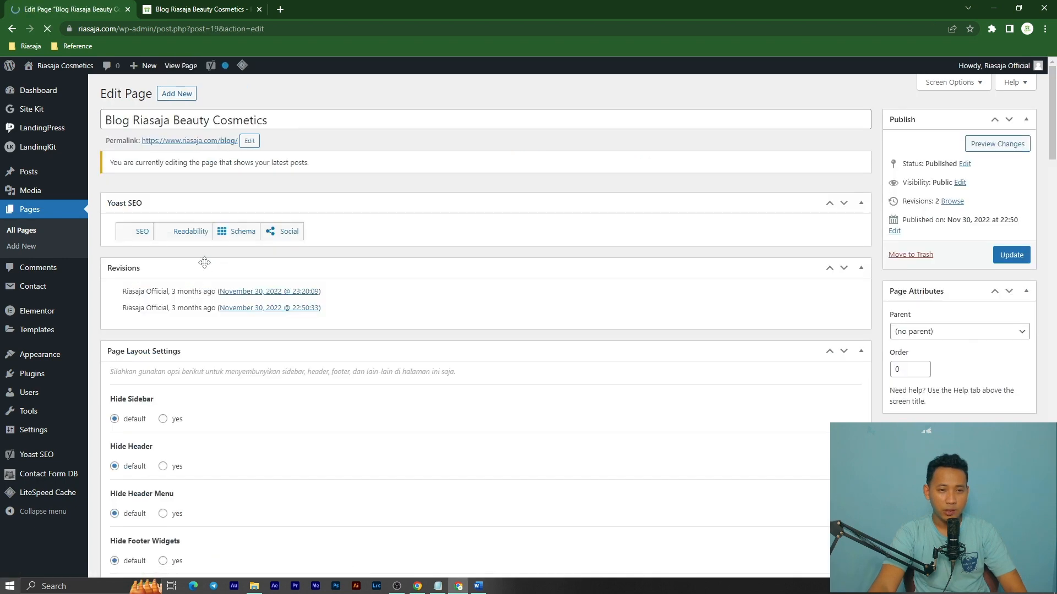
pyautogui.click(230, 374)
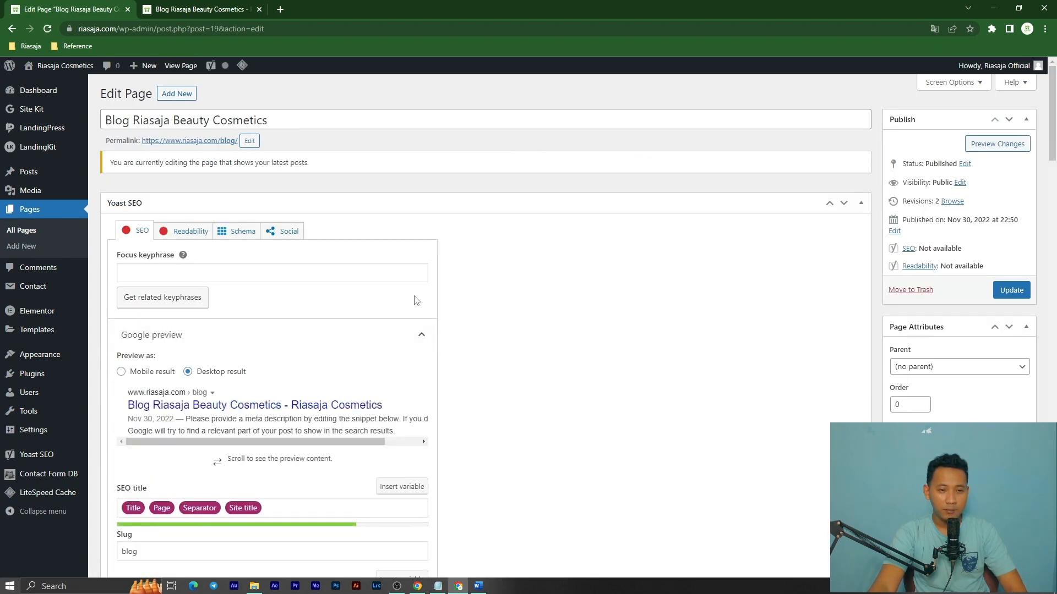
pyautogui.click(11, 31)
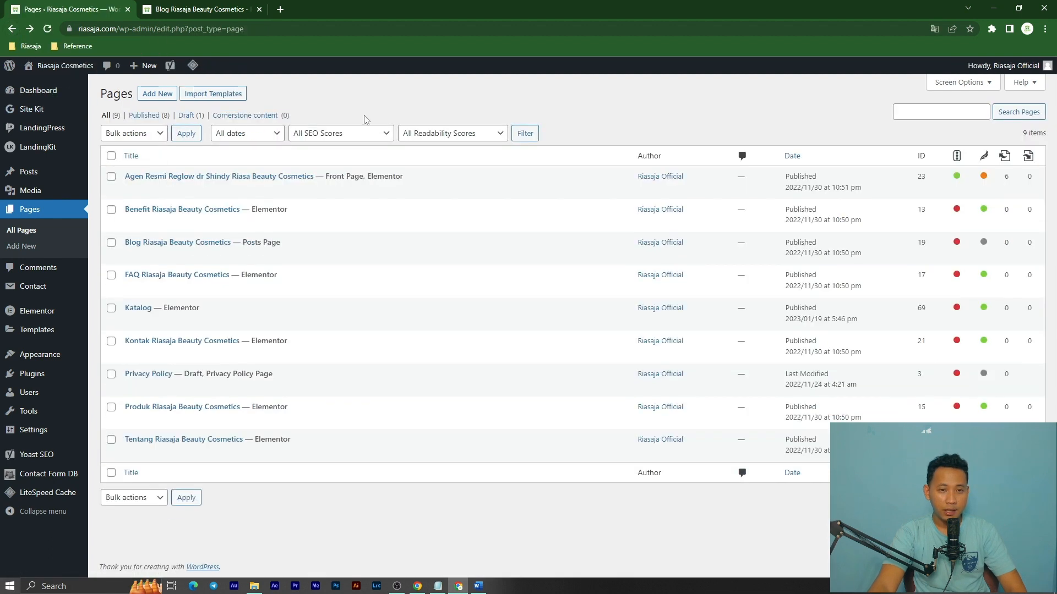
# Step: Review the posts page assignment to Blog Riasaja Beauty Cosmetics in the Reading settings and compare it with the website's Blog page
pyautogui.moveTo(67, 436)
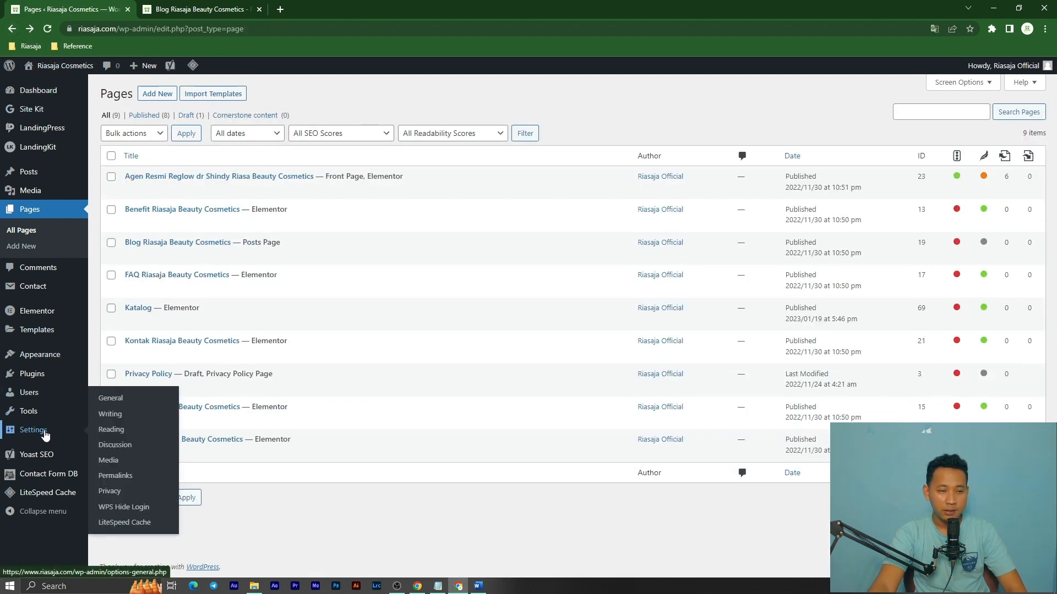
pyautogui.click(124, 435)
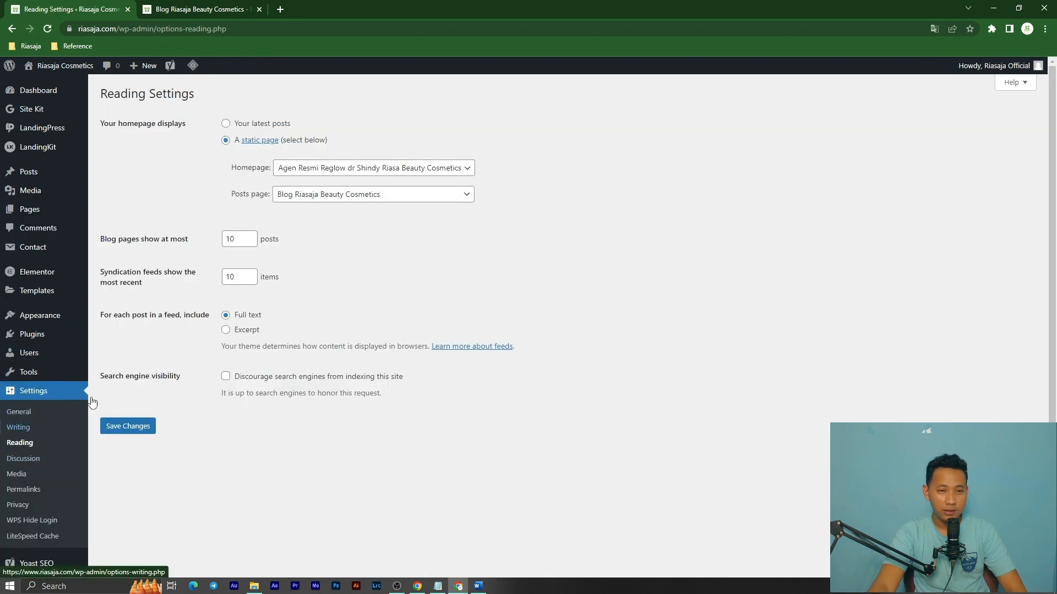
pyautogui.moveTo(224, 198); pyautogui.dragTo(266, 197)
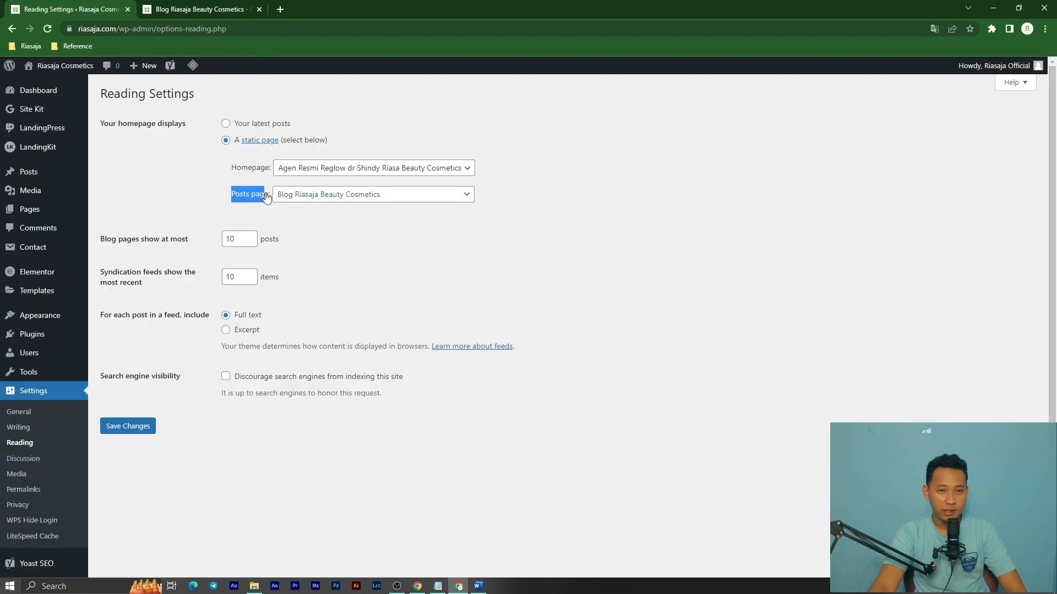
pyautogui.click(318, 199)
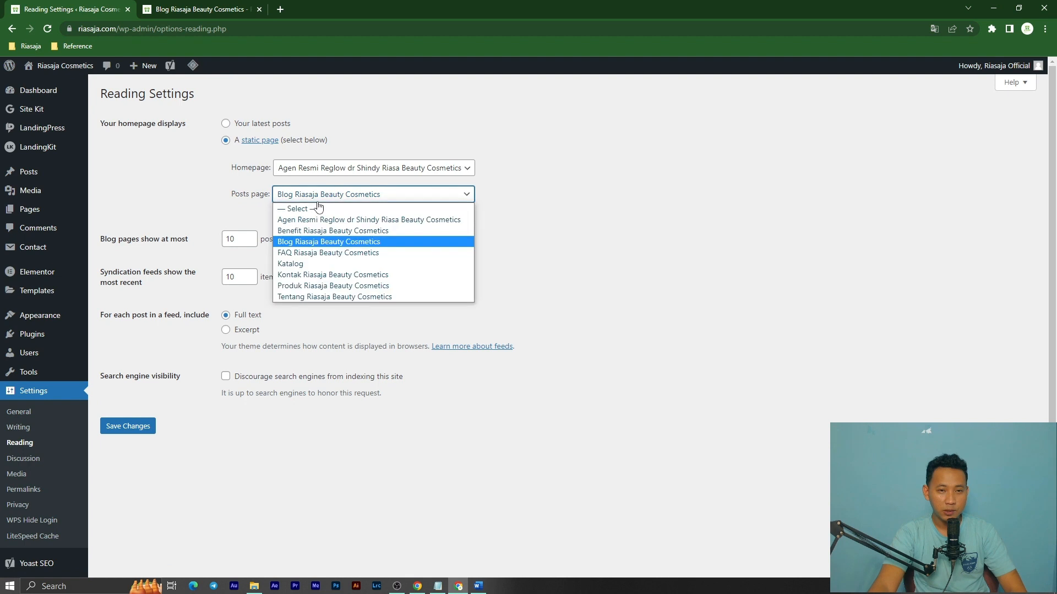
pyautogui.click(296, 243)
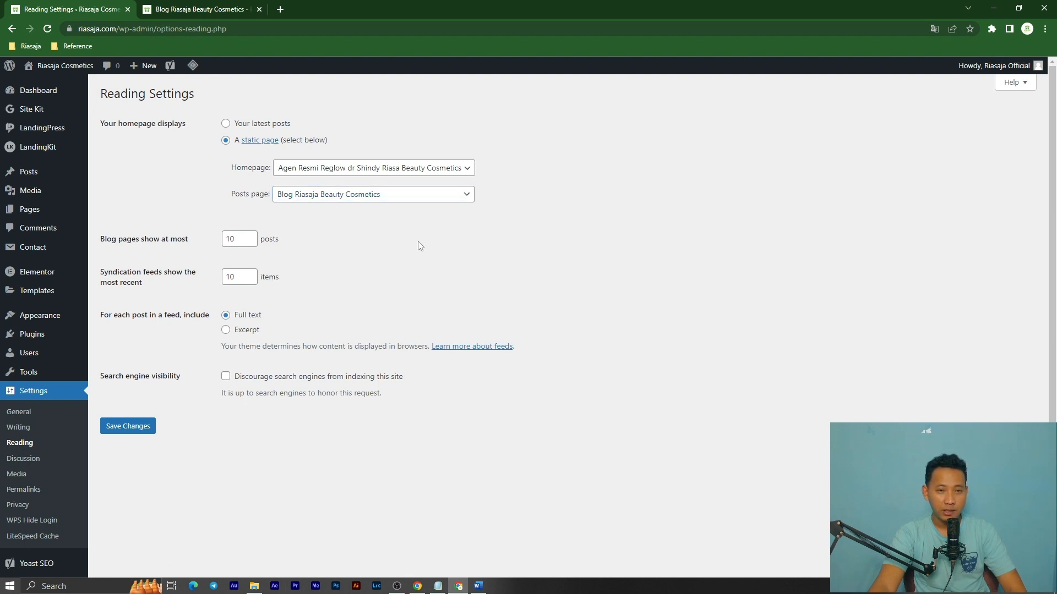
pyautogui.click(154, 7)
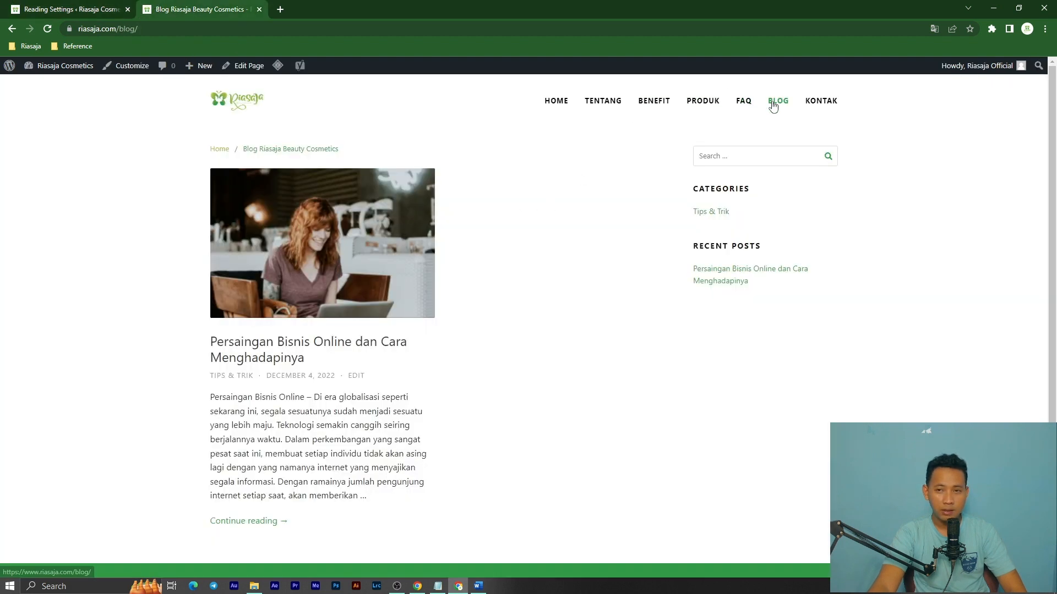
# Step: Move the Blog Riasaja Beauty Cosmetics page to the Trash and dismiss the Yoast SEO notice
pyautogui.click(73, 6)
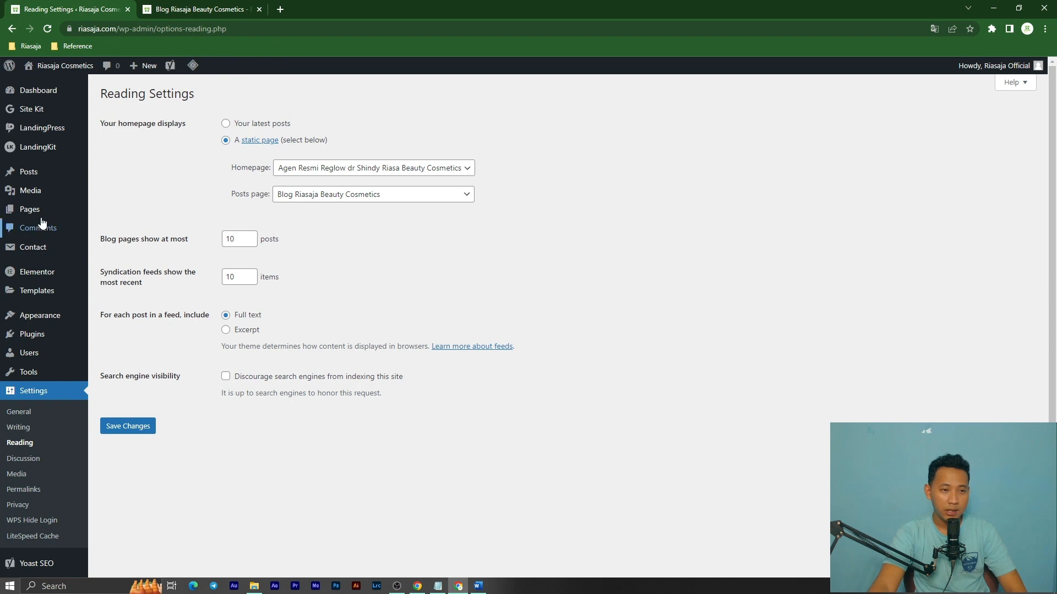
pyautogui.click(132, 214)
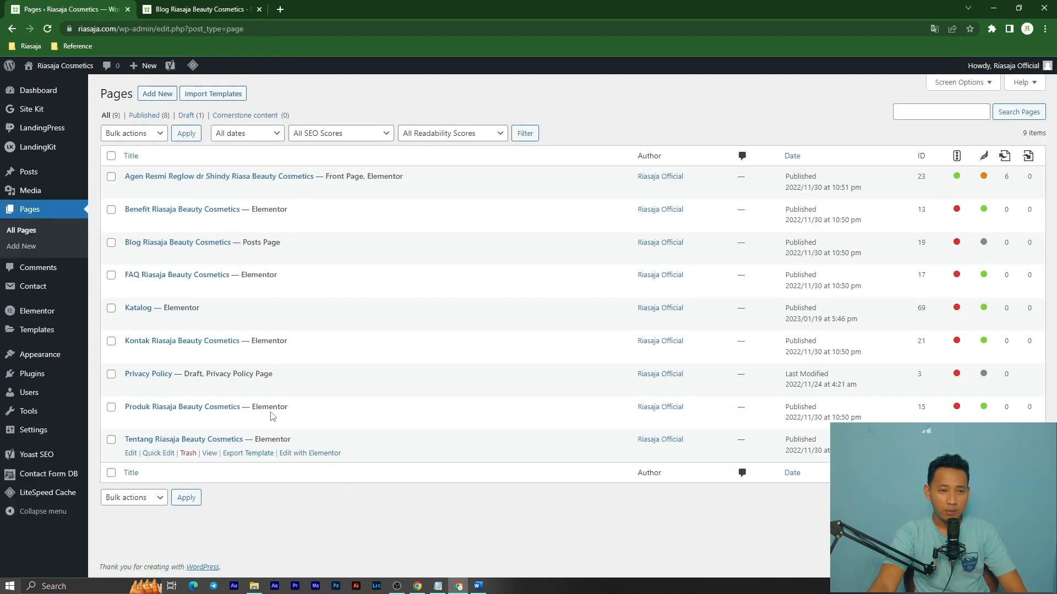
pyautogui.click(188, 257)
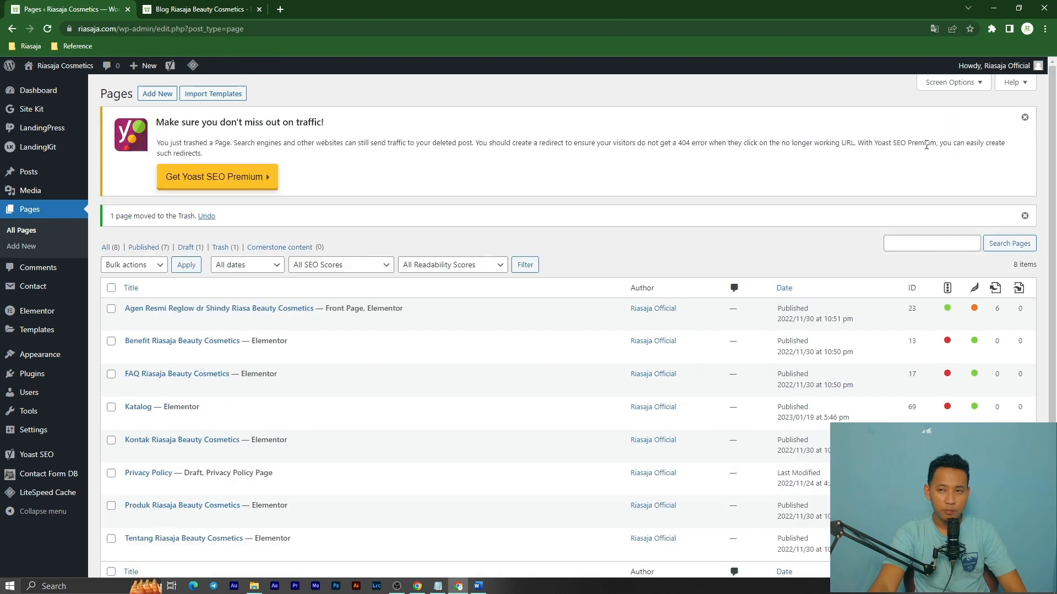
pyautogui.click(1022, 120)
pyautogui.click(483, 470)
pyautogui.click(162, 7)
pyautogui.click(103, 10)
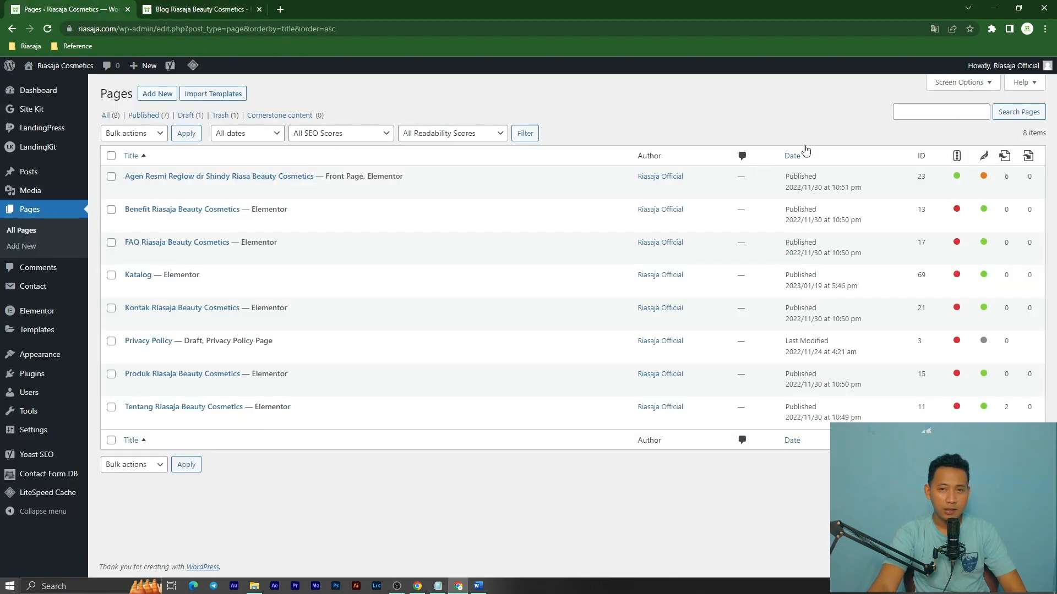
# Step: Open the Blog link in the website's navigation to check the trashed page, and return to the WordPress admin
pyautogui.click(247, 9)
pyautogui.click(784, 103)
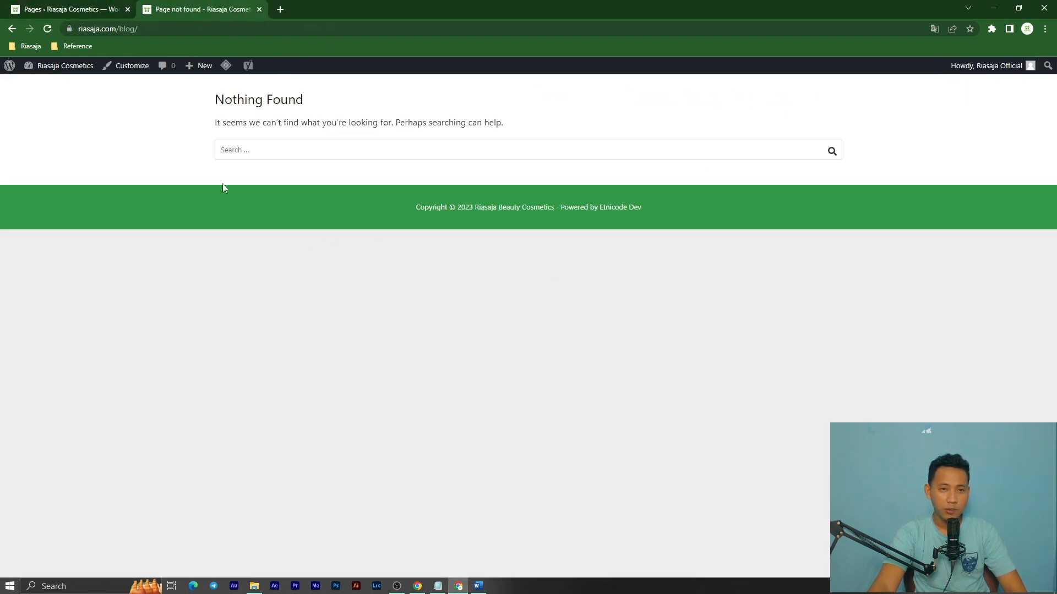
pyautogui.click(30, 9)
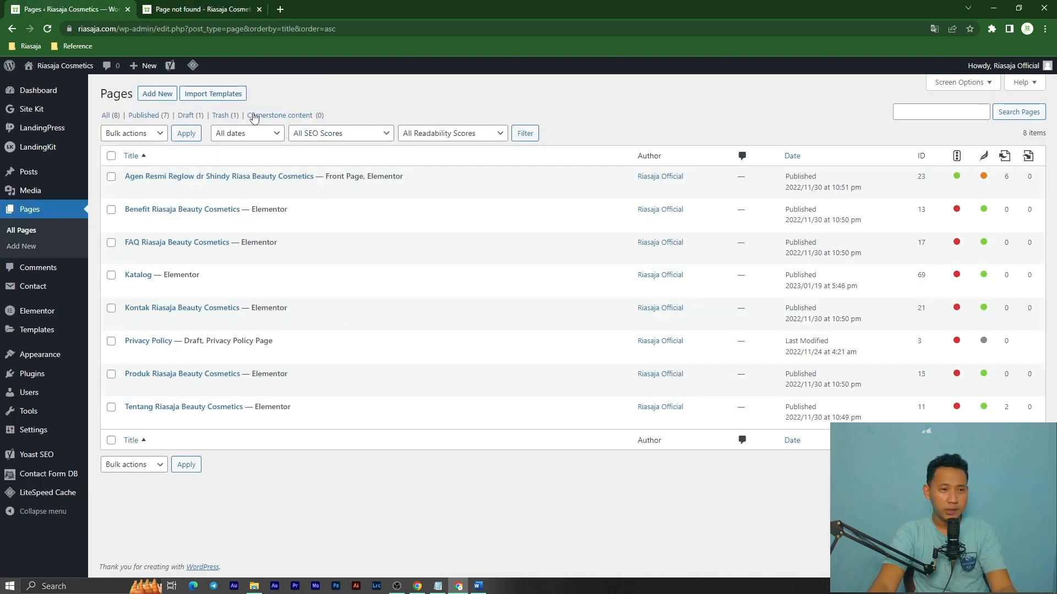
# Step: Add a post category named Blog Riasaja with no parent category
pyautogui.moveTo(49, 172)
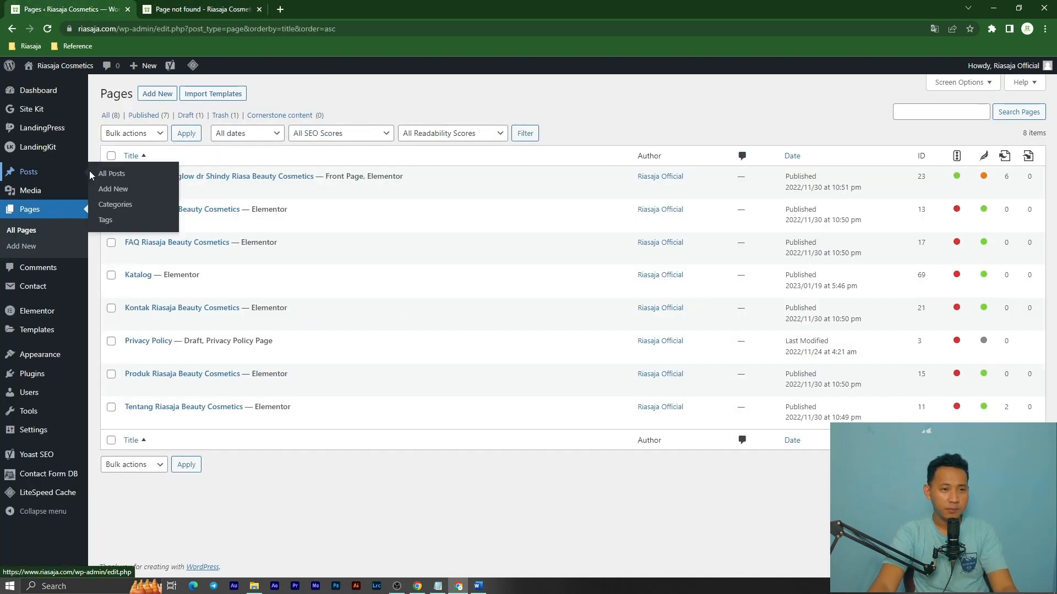
pyautogui.click(116, 205)
pyautogui.click(210, 166)
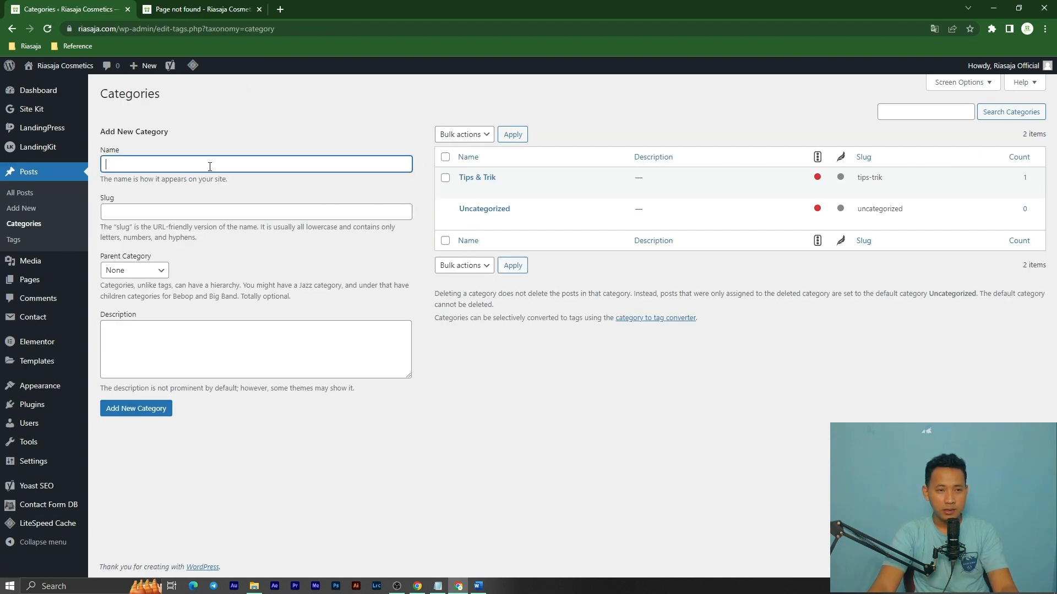
pyautogui.write('Blog Riasaja')
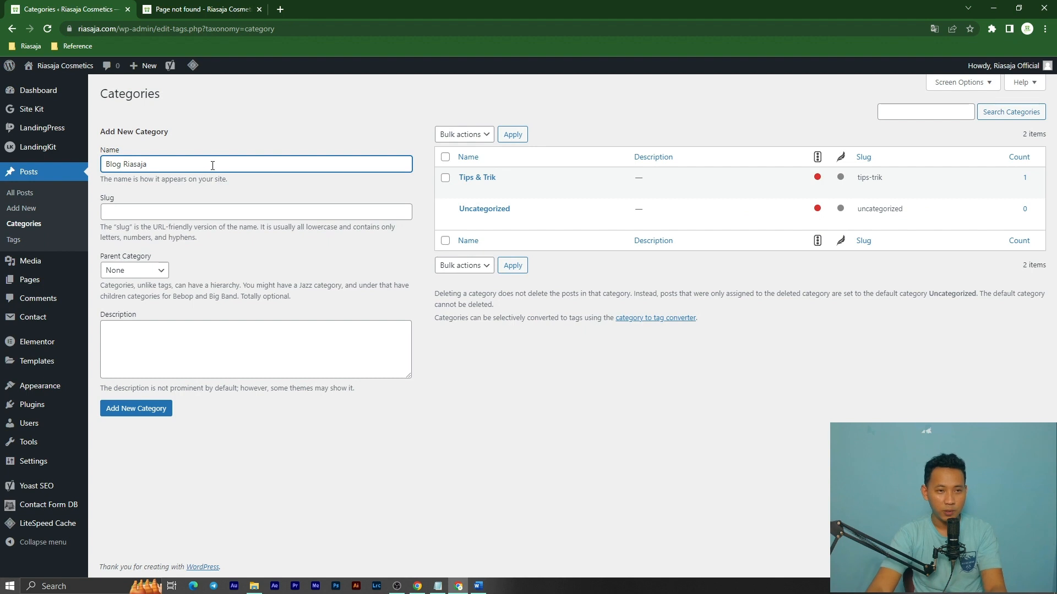
pyautogui.click(250, 144)
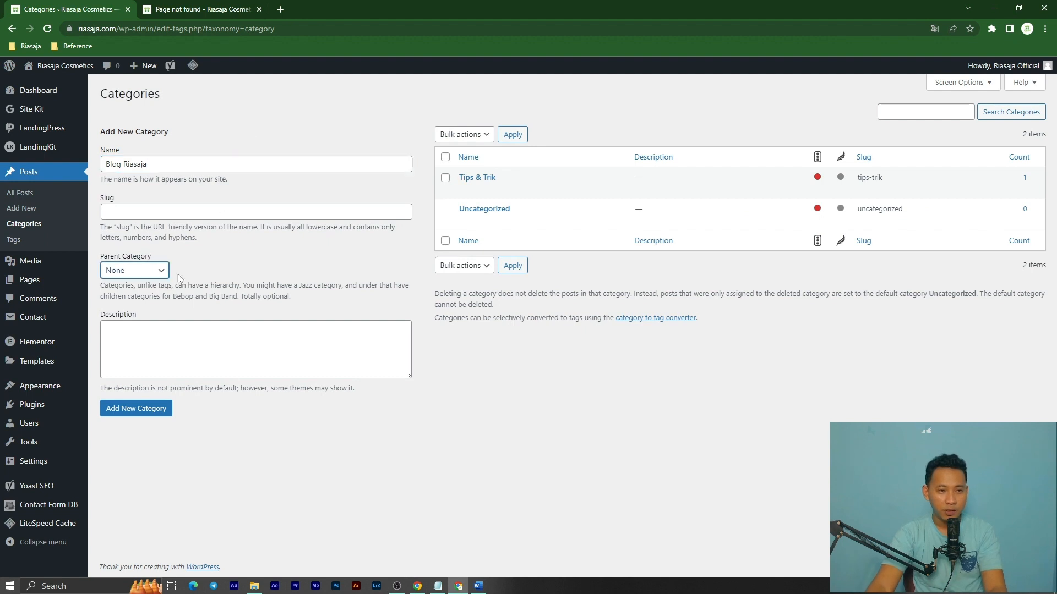
pyautogui.click(146, 408)
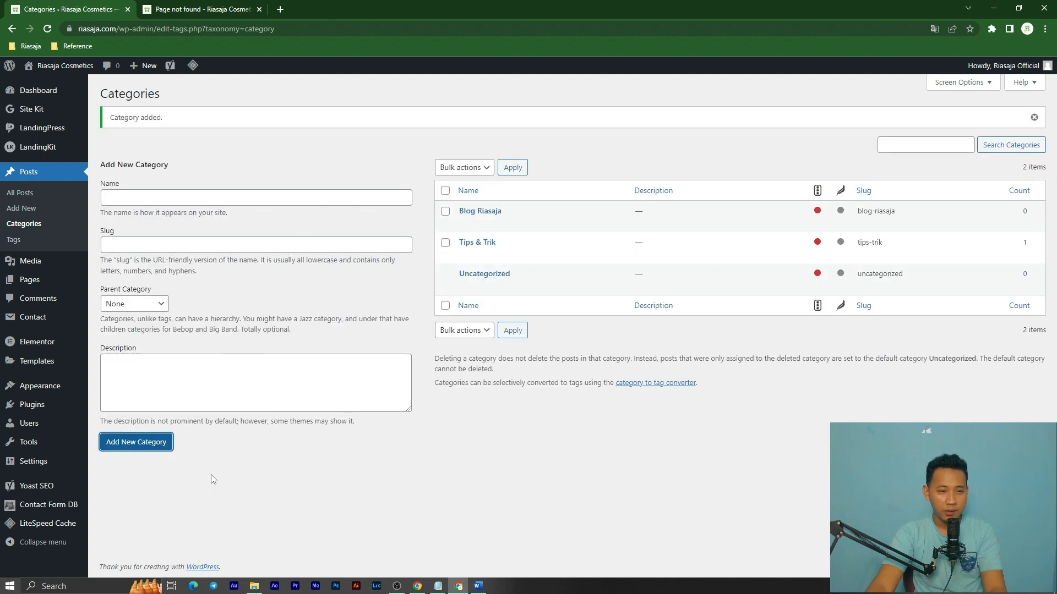
# Step: View the Blog Riasaja category archive in a new tab and check the website's navigation menu there
pyautogui.rightClick(547, 224)
pyautogui.click(560, 235)
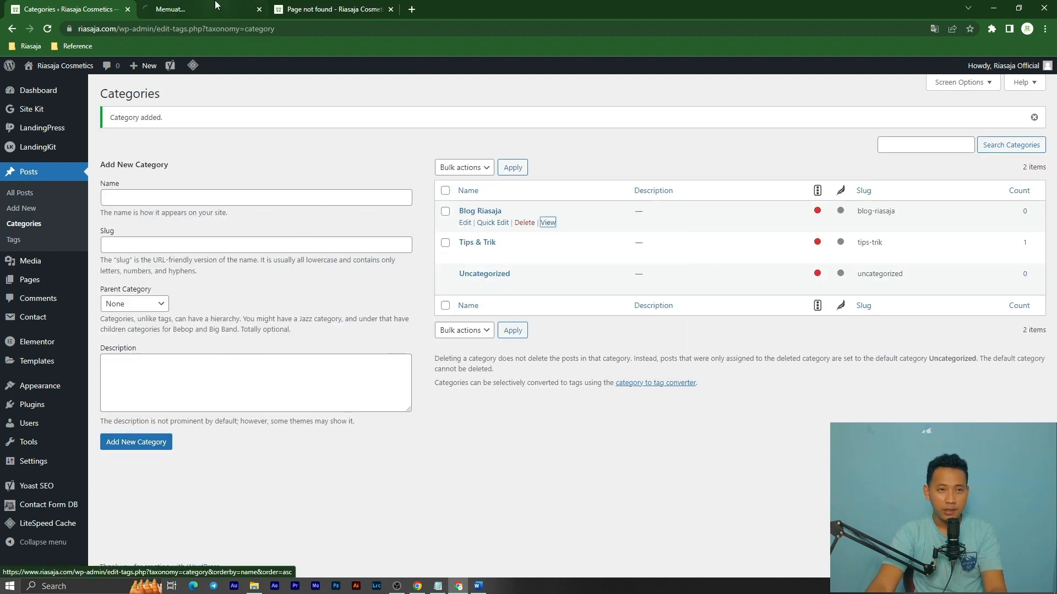
pyautogui.click(215, 7)
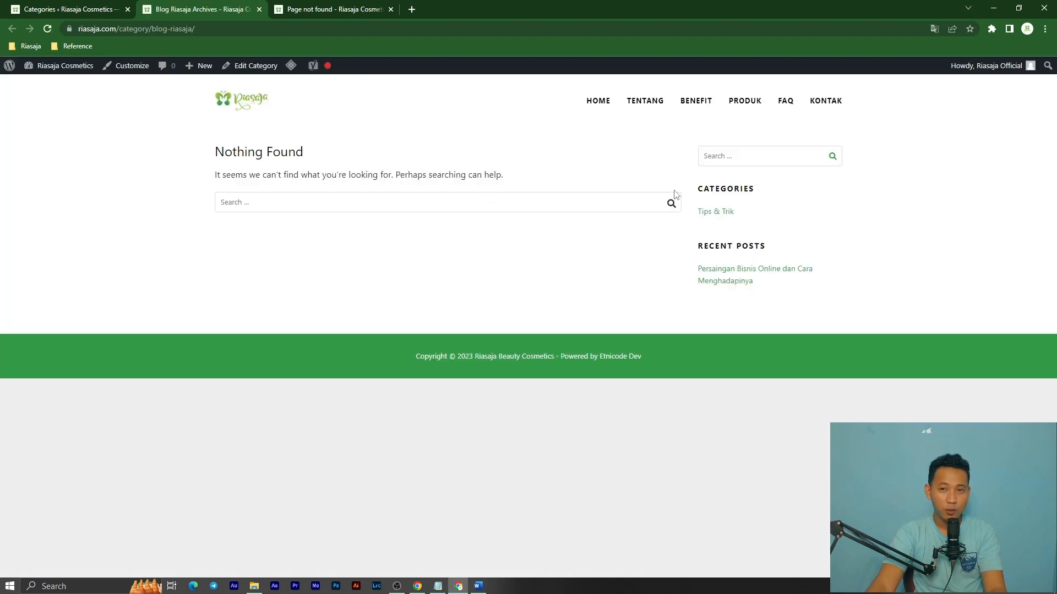
pyautogui.click(28, 4)
pyautogui.click(185, 6)
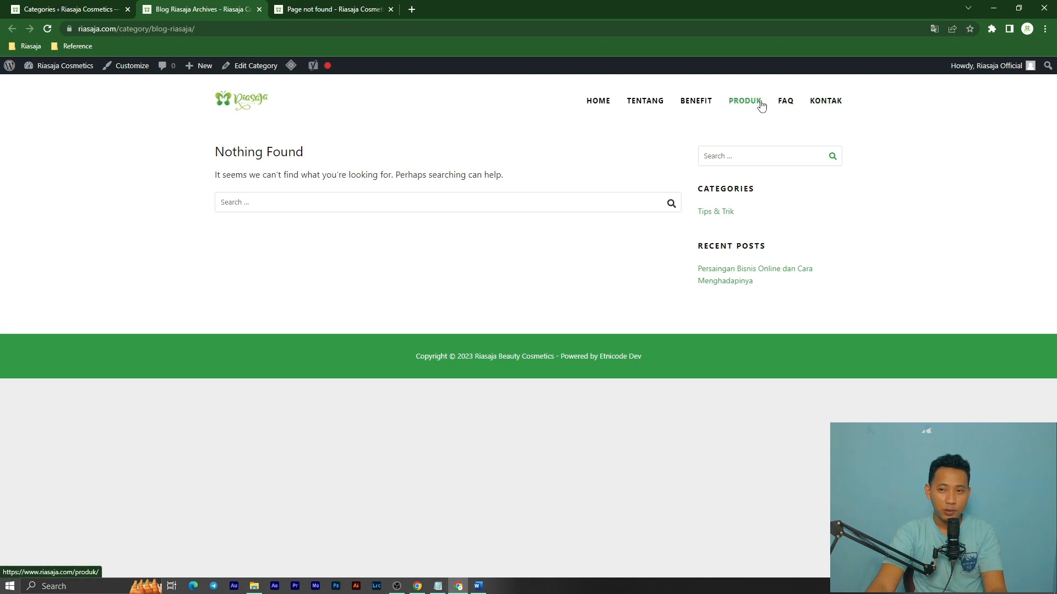
pyautogui.click(33, 8)
# Step: Remove the invalid Blog page item from Menu Riasaja
pyautogui.moveTo(40, 388)
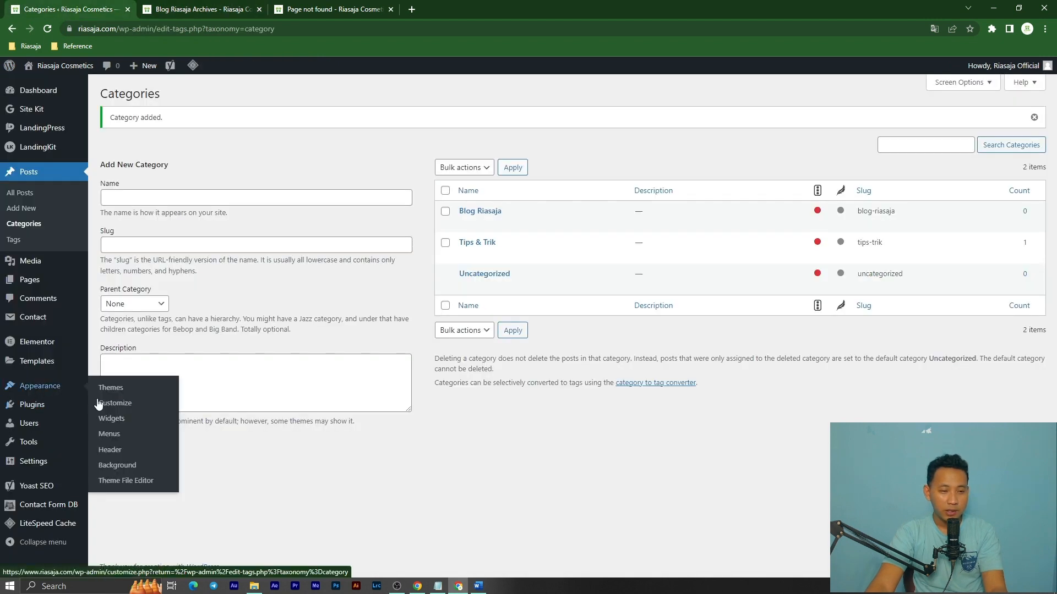
pyautogui.click(109, 434)
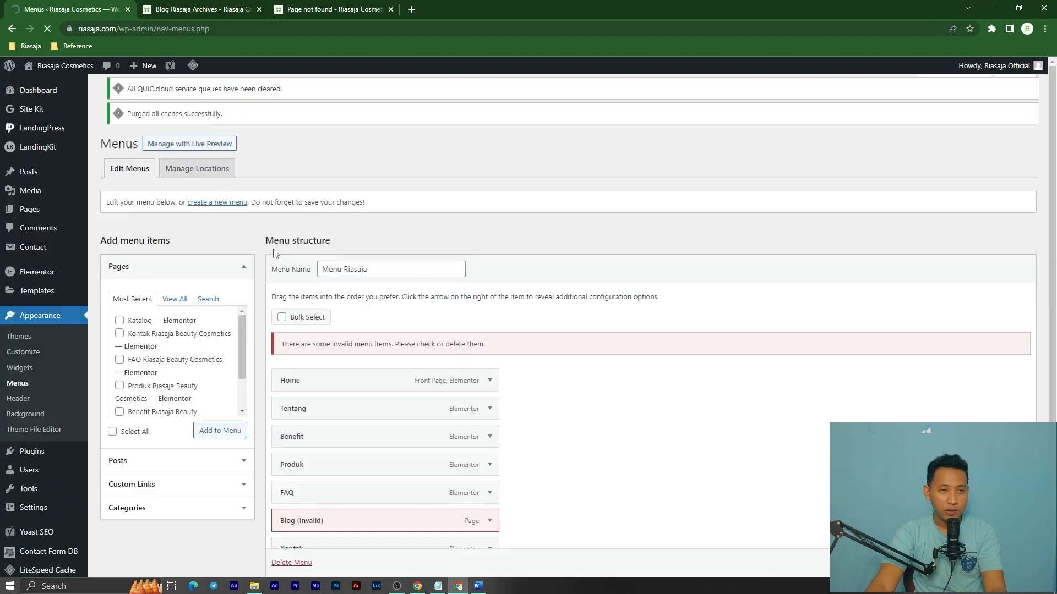
pyautogui.scroll(-3, 632, 385)
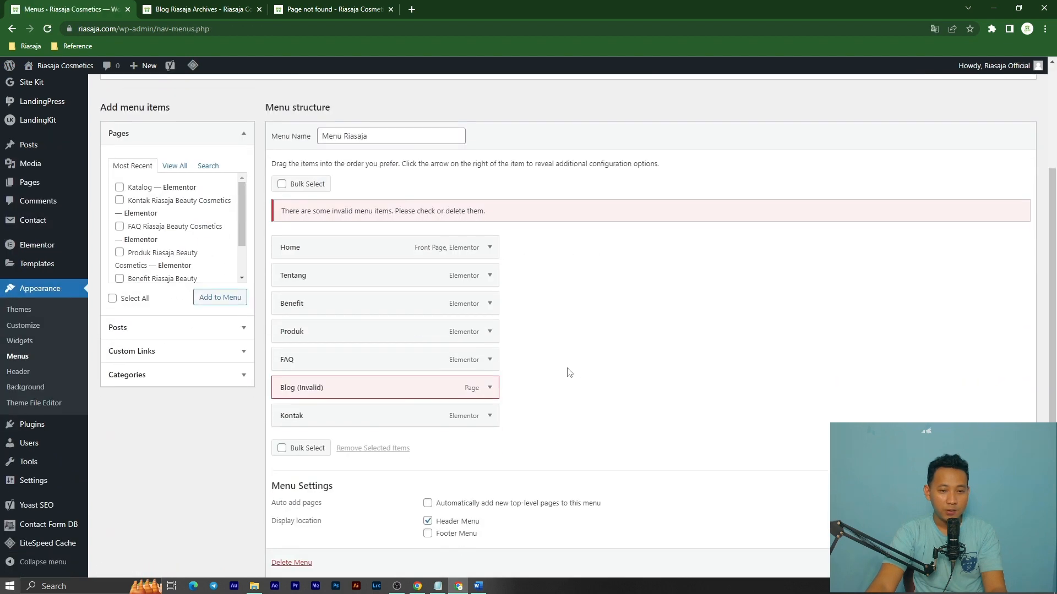
pyautogui.click(489, 383)
pyautogui.scroll(-3, 521, 354)
pyautogui.click(292, 343)
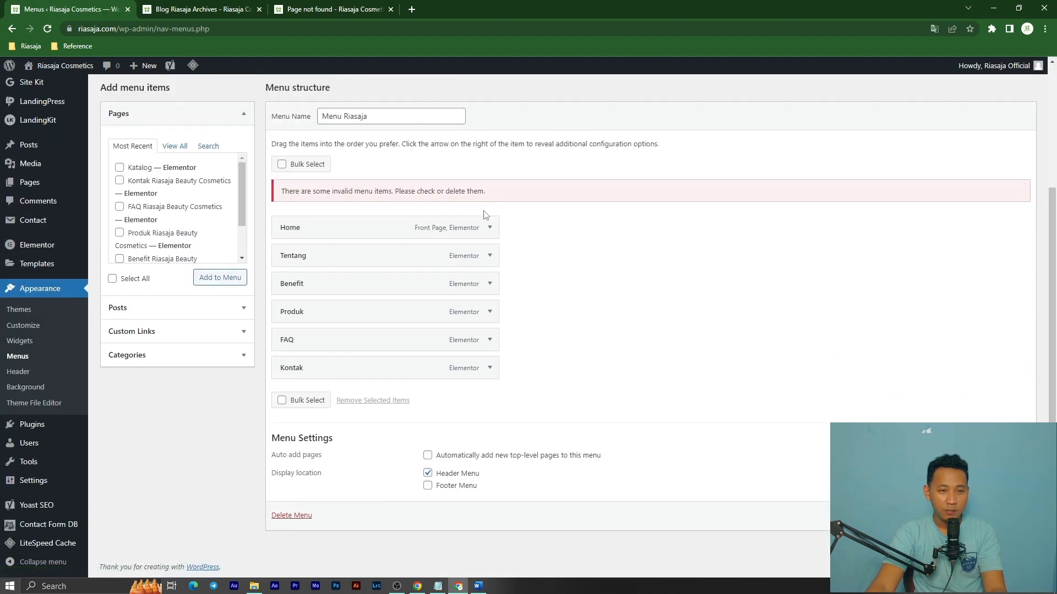
# Step: Copy the URL of the Blog Riasaja category archive and return to the menu editor
pyautogui.click(203, 9)
pyautogui.click(256, 31)
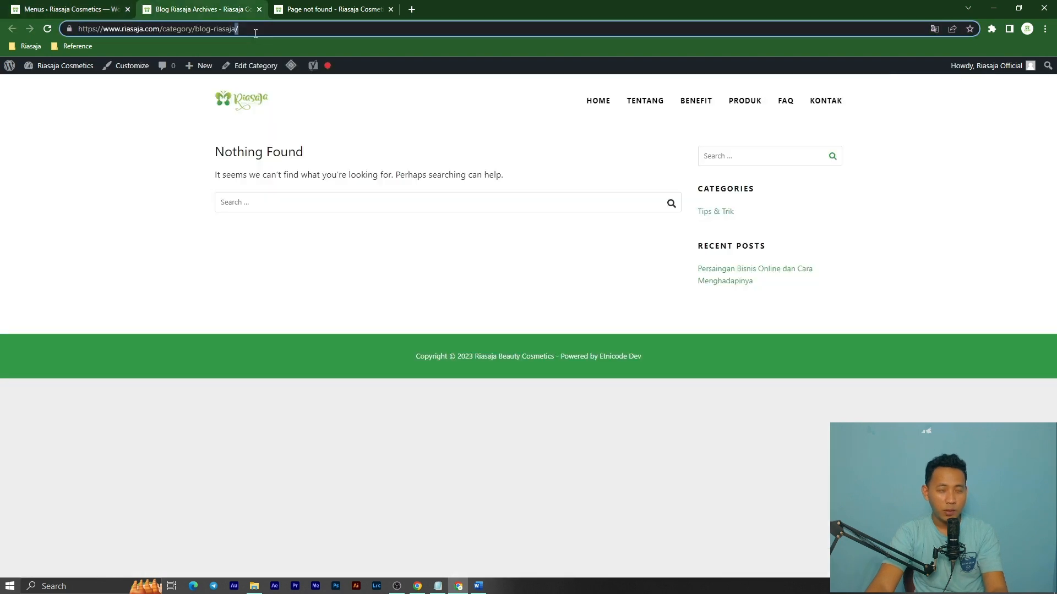
pyautogui.click(66, 9)
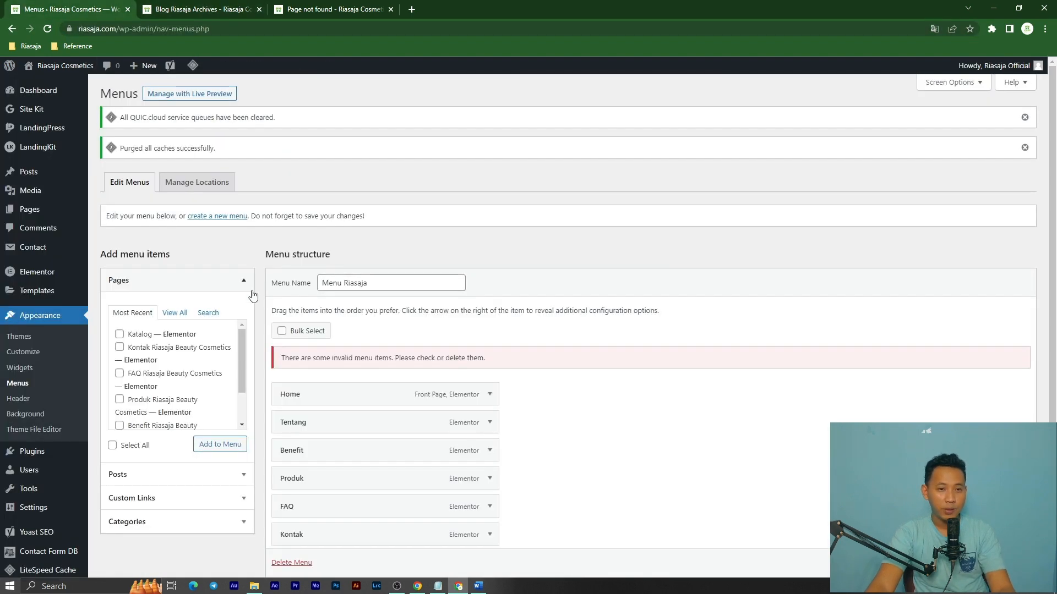
# Step: Add a custom link labelled Blog with the copied category URL to Menu Riasaja and place it between FAQ and Kontak
pyautogui.scroll(-3, 254, 297)
pyautogui.click(194, 332)
pyautogui.click(194, 197)
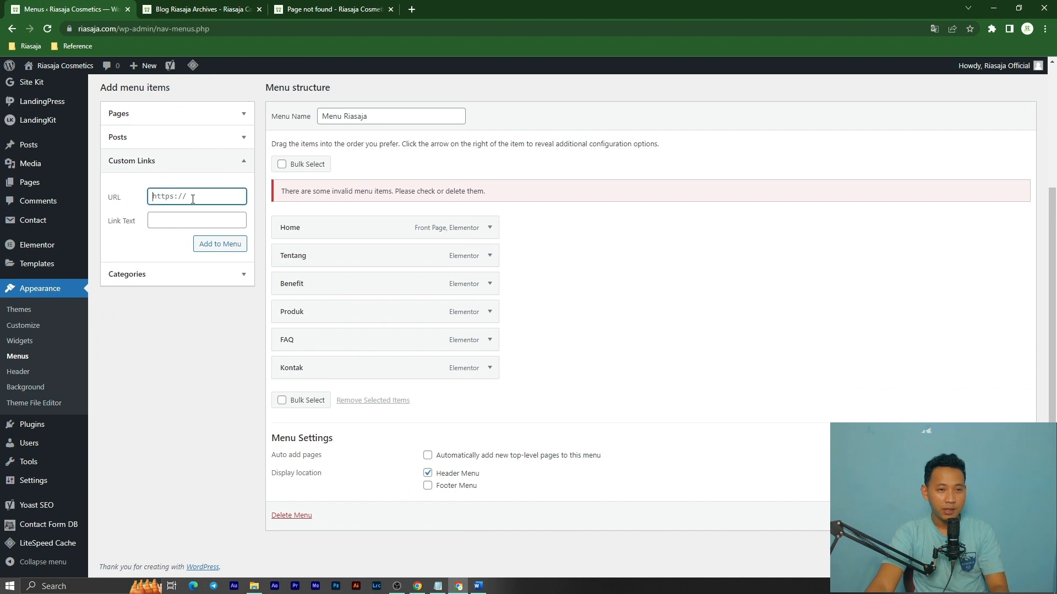
pyautogui.hotkey('ctrl', 'v')
pyautogui.click(193, 220)
pyautogui.write('Blog')
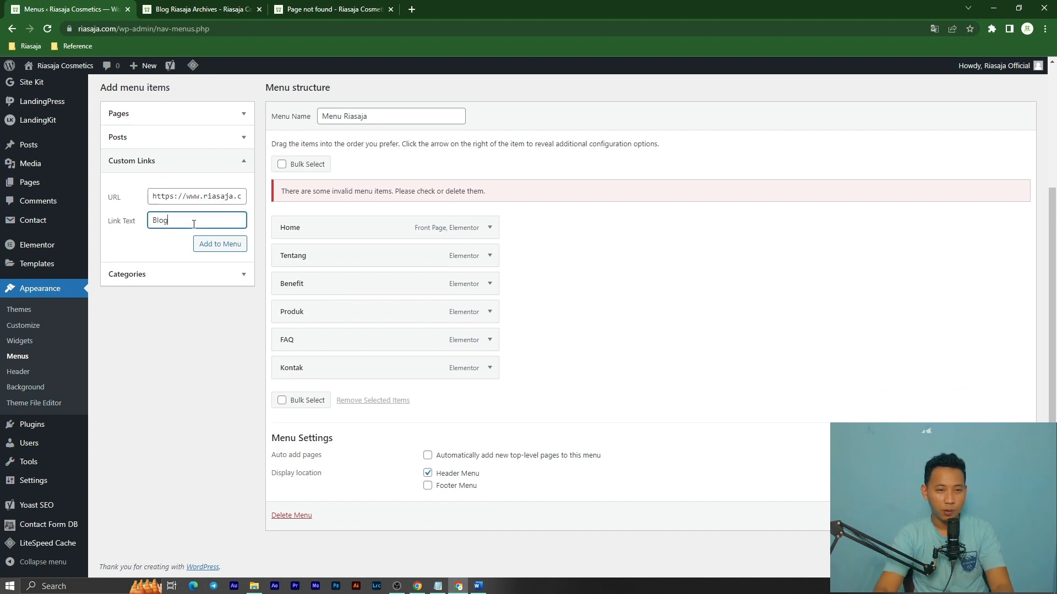
pyautogui.click(221, 244)
pyautogui.moveTo(407, 395); pyautogui.dragTo(412, 364)
pyautogui.scroll(-1, 638, 359)
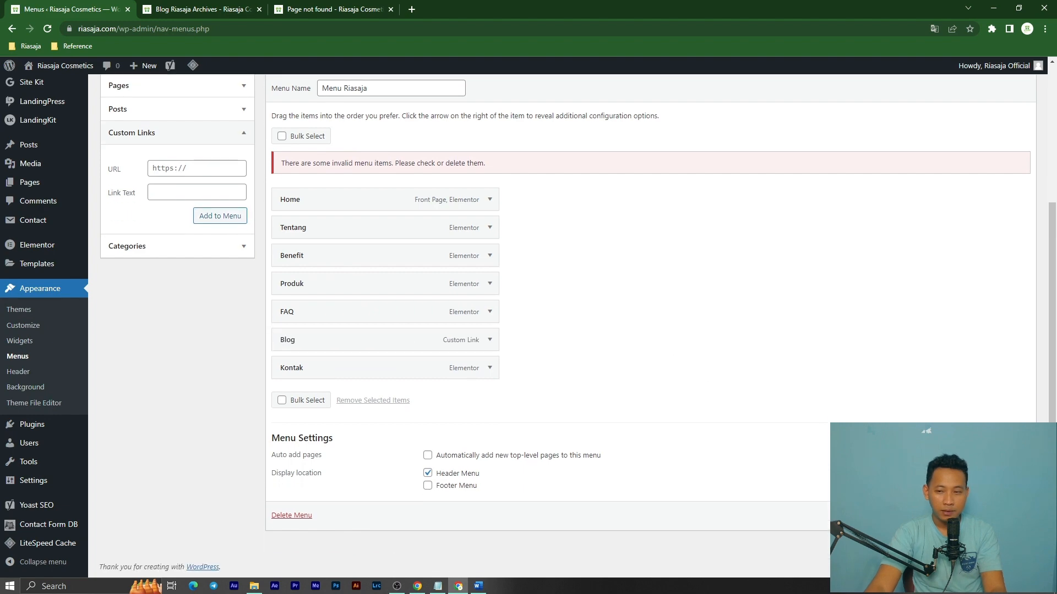
# Step: Follow the Blog link in the live site's navigation from the home page and check the category archive and its URL
pyautogui.click(309, 8)
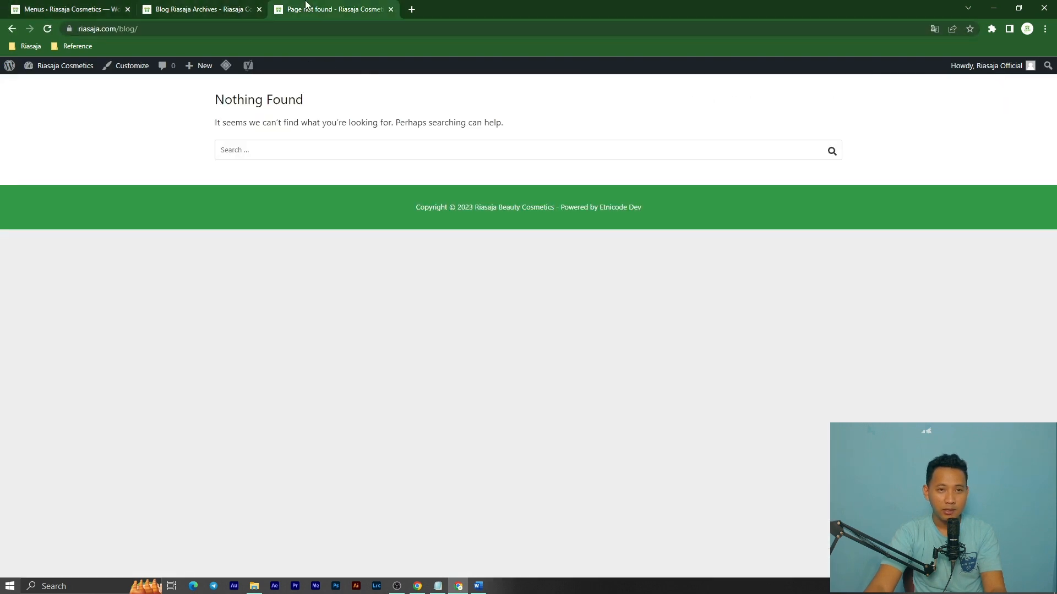
pyautogui.click(187, 6)
pyautogui.click(599, 101)
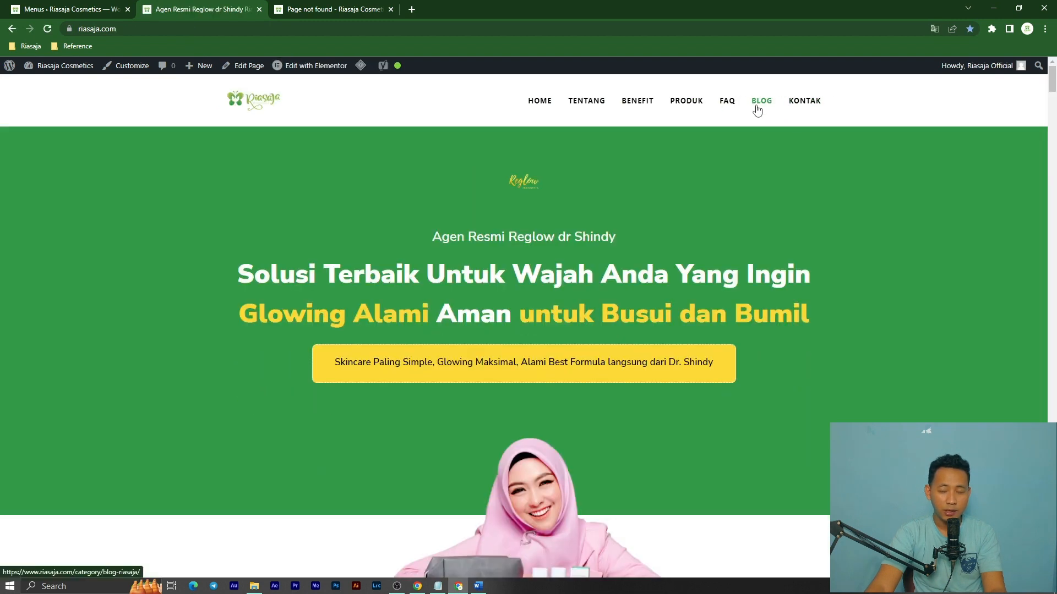
pyautogui.click(754, 118)
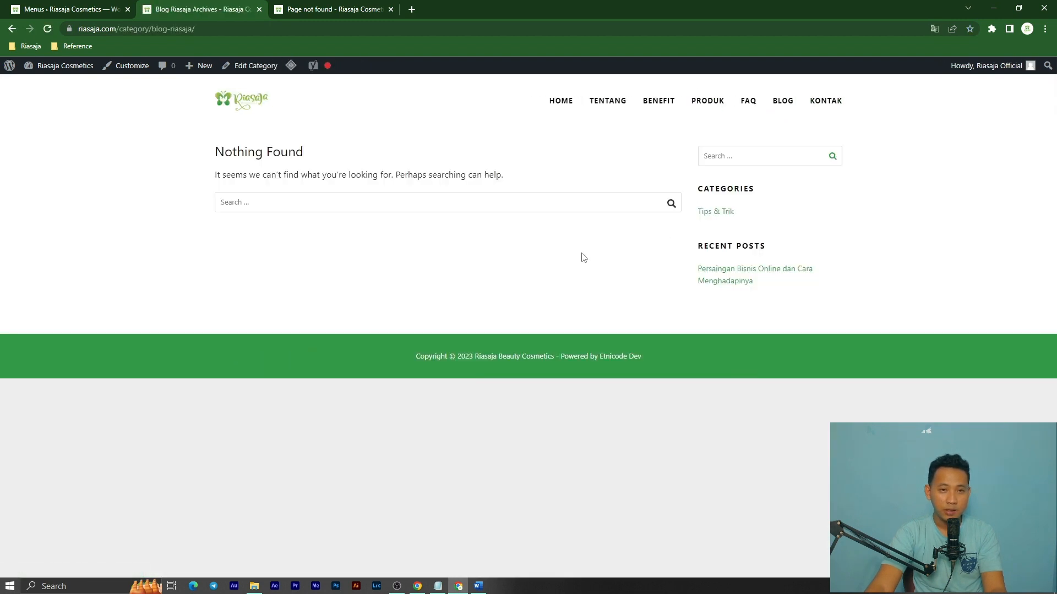
pyautogui.moveTo(138, 30); pyautogui.dragTo(276, 34)
pyautogui.click(278, 34)
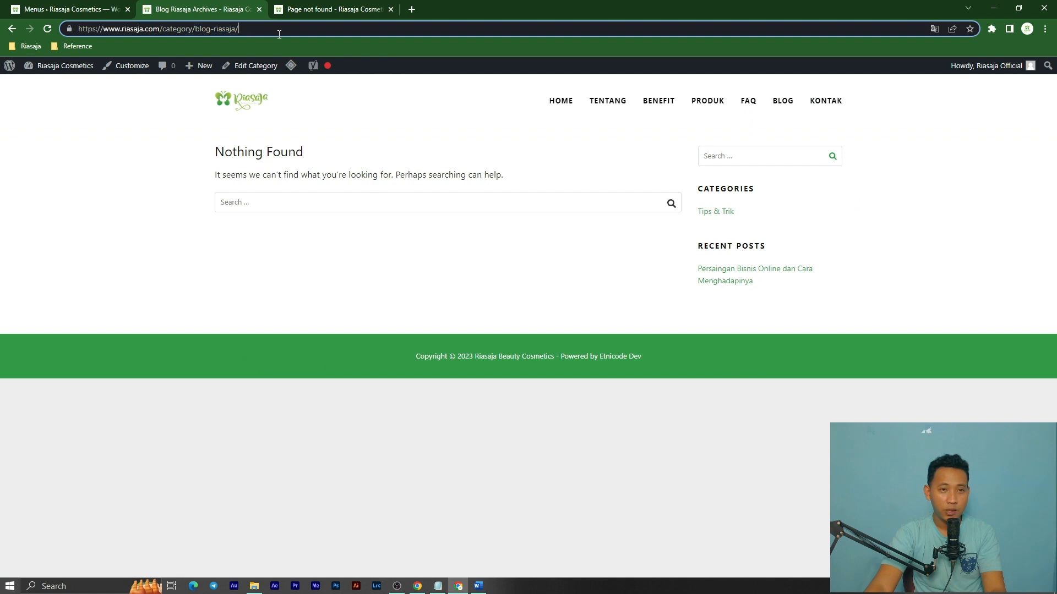
pyautogui.click(223, 203)
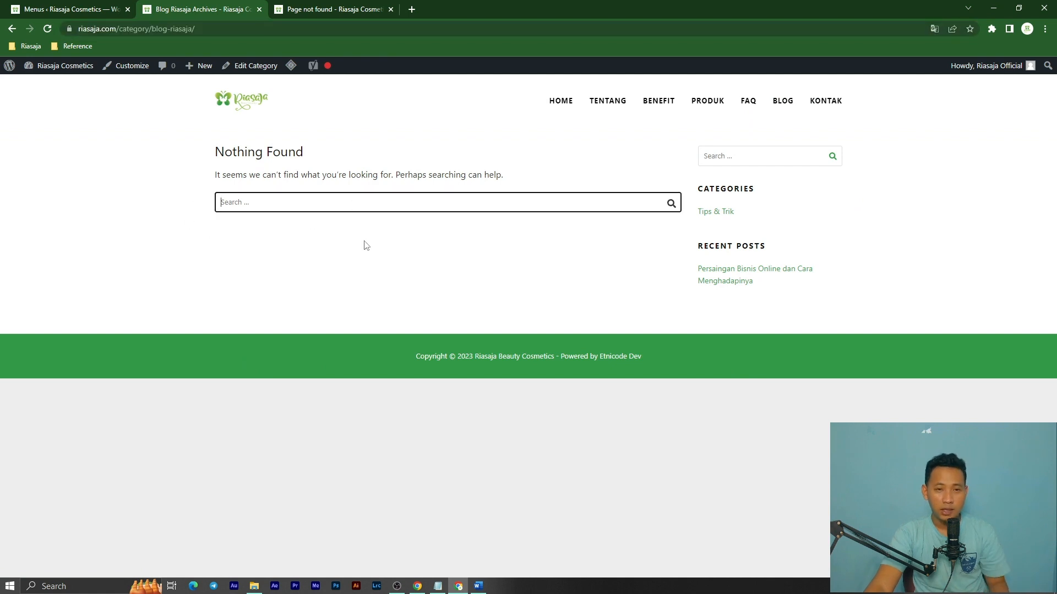
pyautogui.click(351, 154)
pyautogui.click(247, 28)
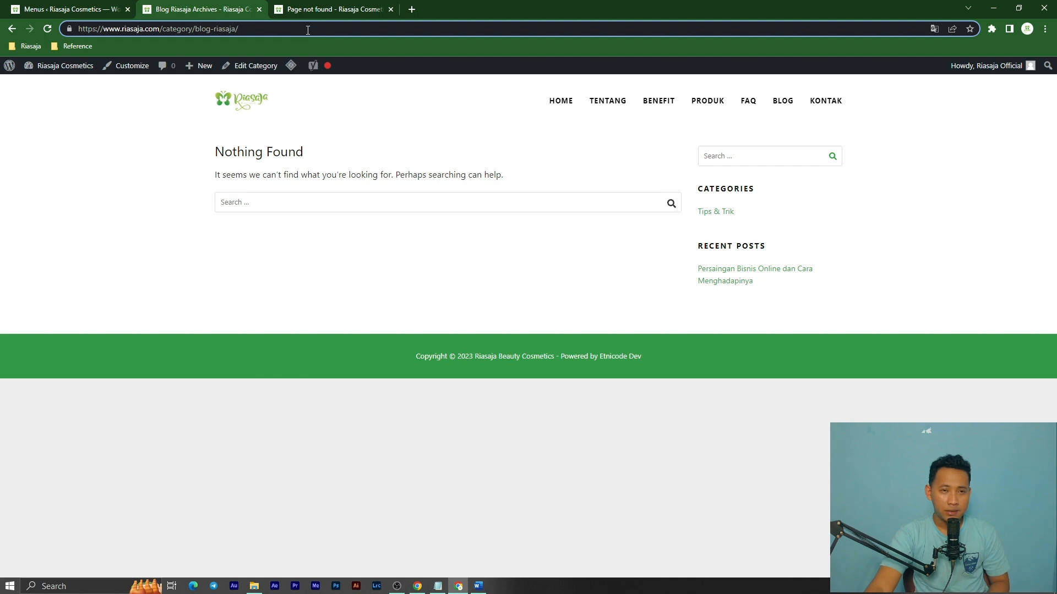
# Step: View the Tips & Trik category archive for comparison and return to the Blog archive through the site's navigation
pyautogui.click(713, 212)
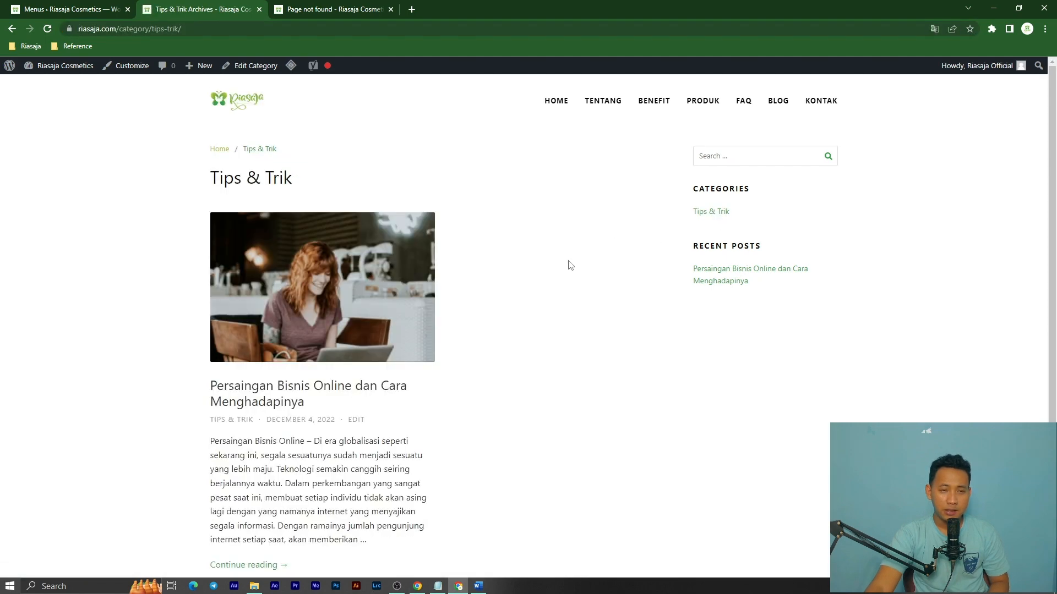
pyautogui.scroll(-2, 570, 265)
pyautogui.scroll(2, 541, 255)
pyautogui.click(772, 106)
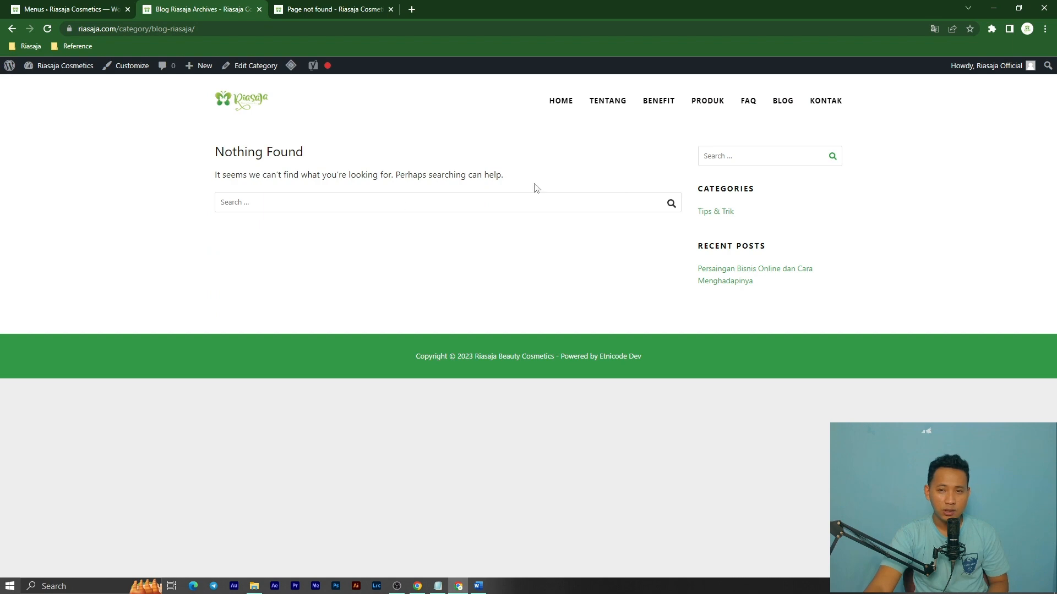
pyautogui.click(563, 211)
pyautogui.click(568, 174)
# Step: Open the admin list of all posts, view the recent post Persaingan Bisnis Online dan Cara Menghadapinya on the site, and return to Blog
pyautogui.click(57, 4)
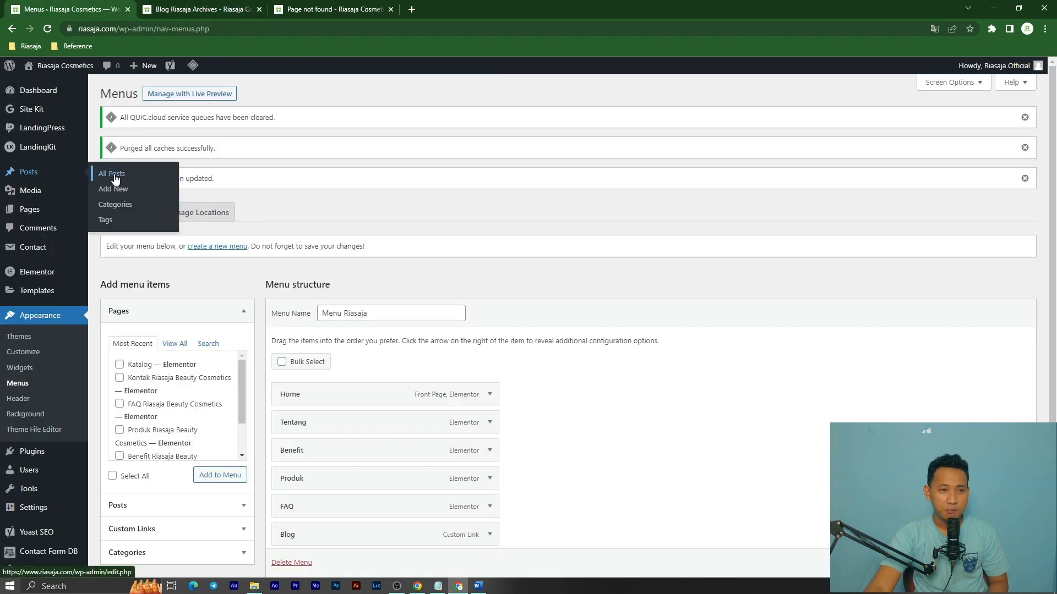
pyautogui.click(113, 175)
pyautogui.click(205, 4)
pyautogui.click(715, 270)
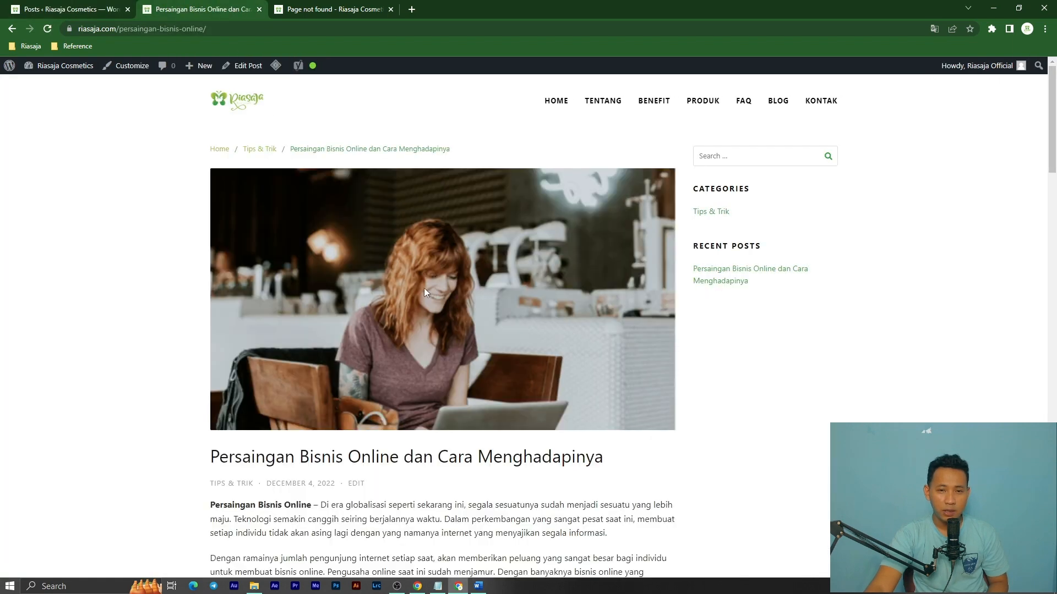
pyautogui.scroll(-6, 440, 275)
pyautogui.scroll(-20, 457, 260)
pyautogui.scroll(20, 414, 323)
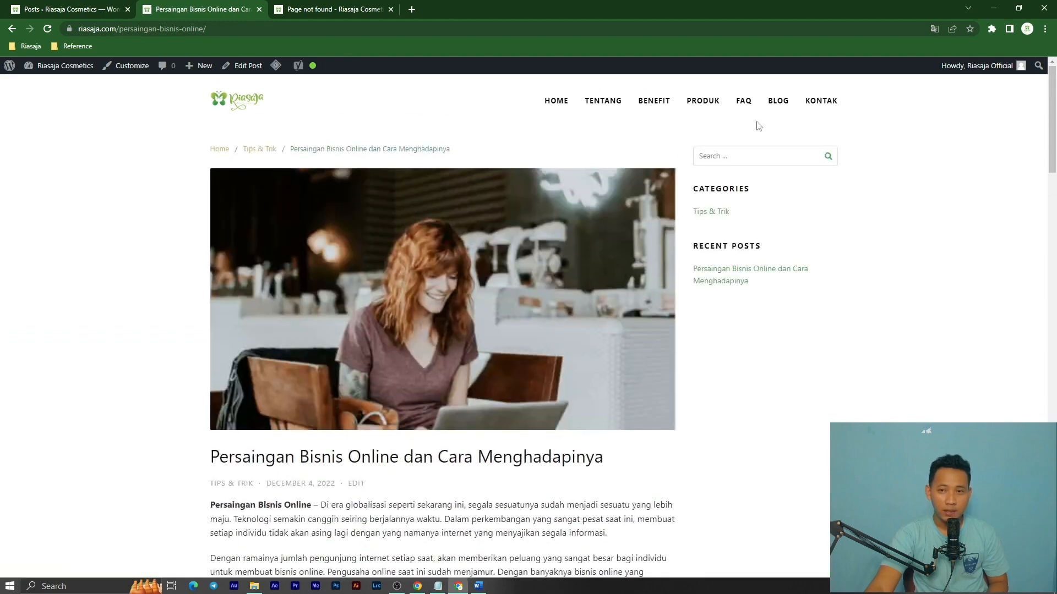
pyautogui.click(778, 102)
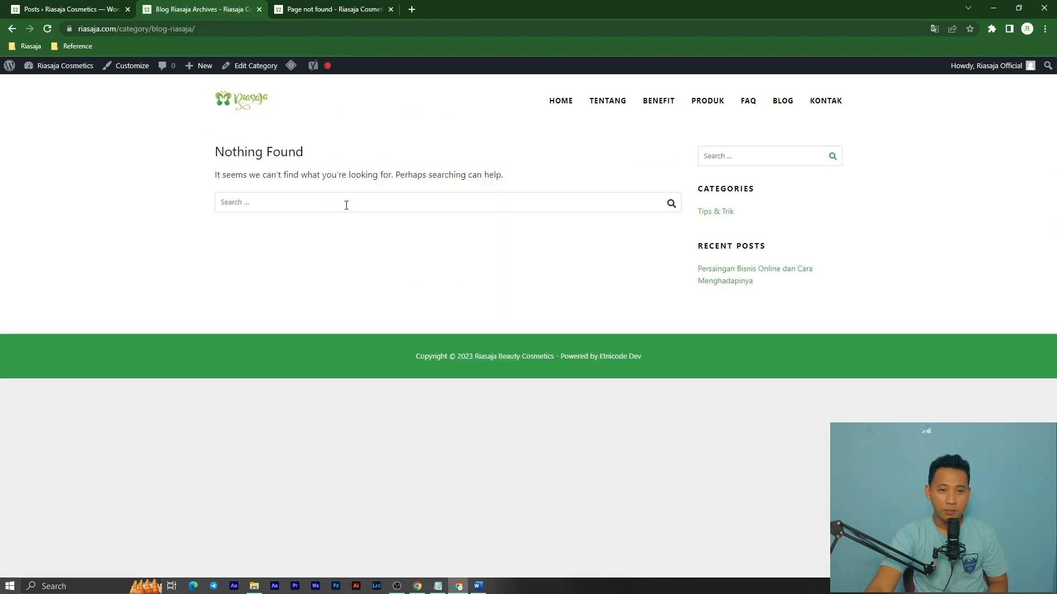
# Step: Assign the Blog Riasaja category to the post Persaingan Bisnis Online dan Cara Menghadapinya using Quick Edit
pyautogui.click(29, 9)
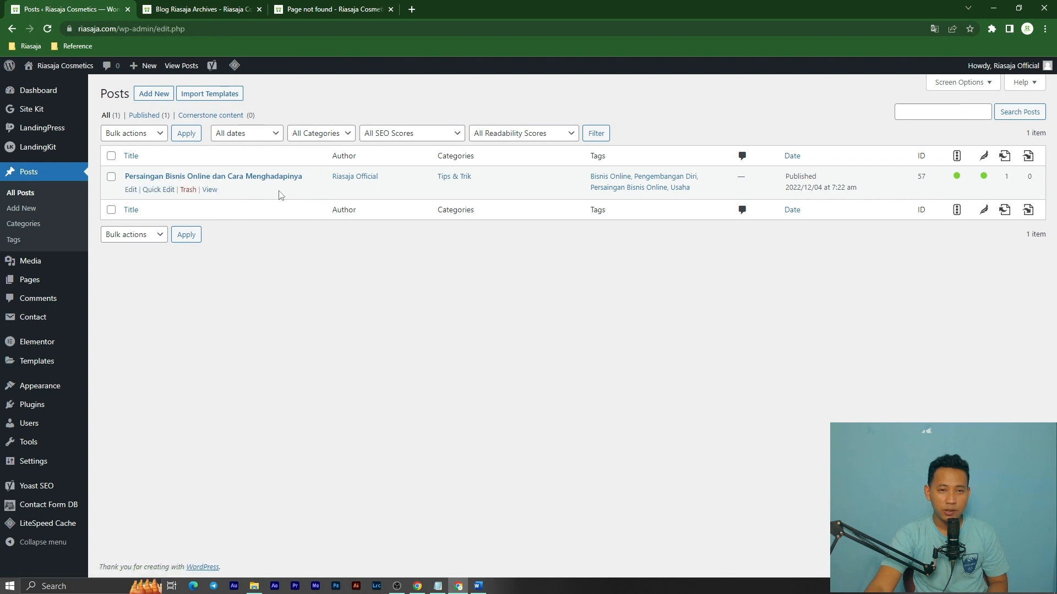
pyautogui.click(159, 190)
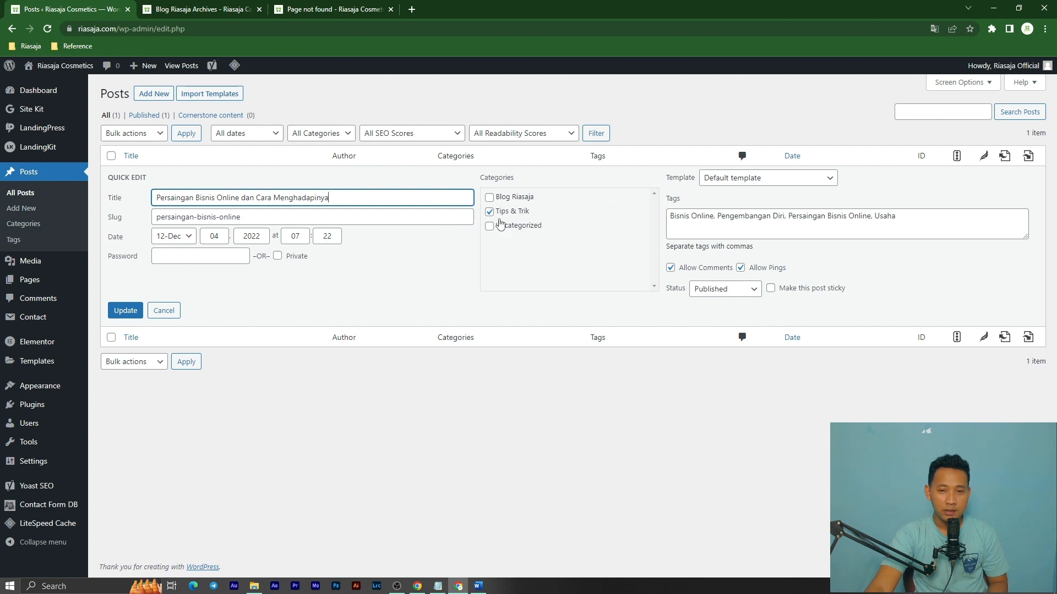
pyautogui.click(489, 197)
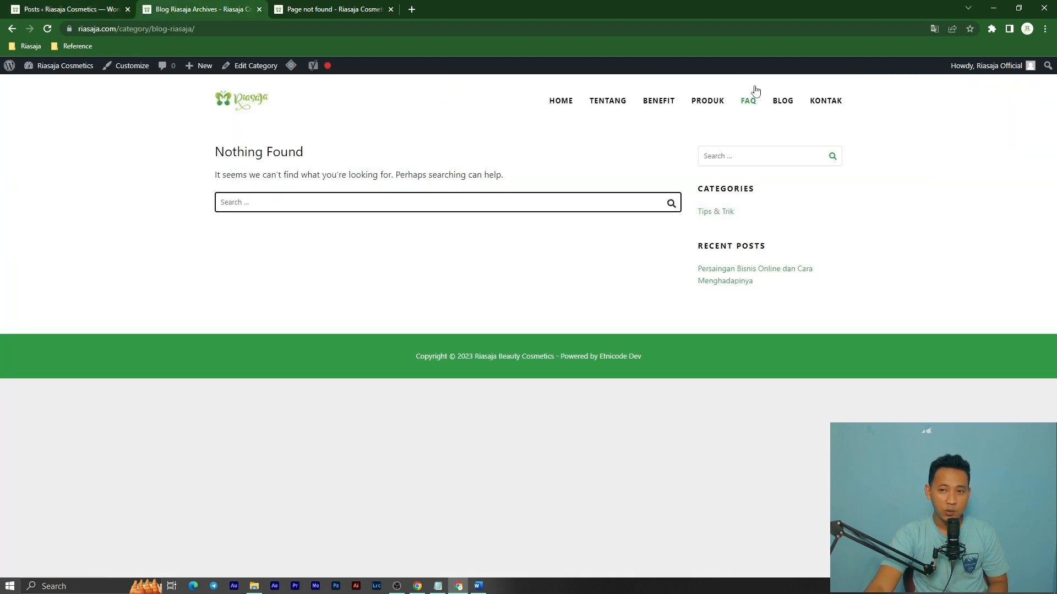
# Step: Reload the Blog archive on the live site and examine its heading, post list and category links
pyautogui.click(781, 101)
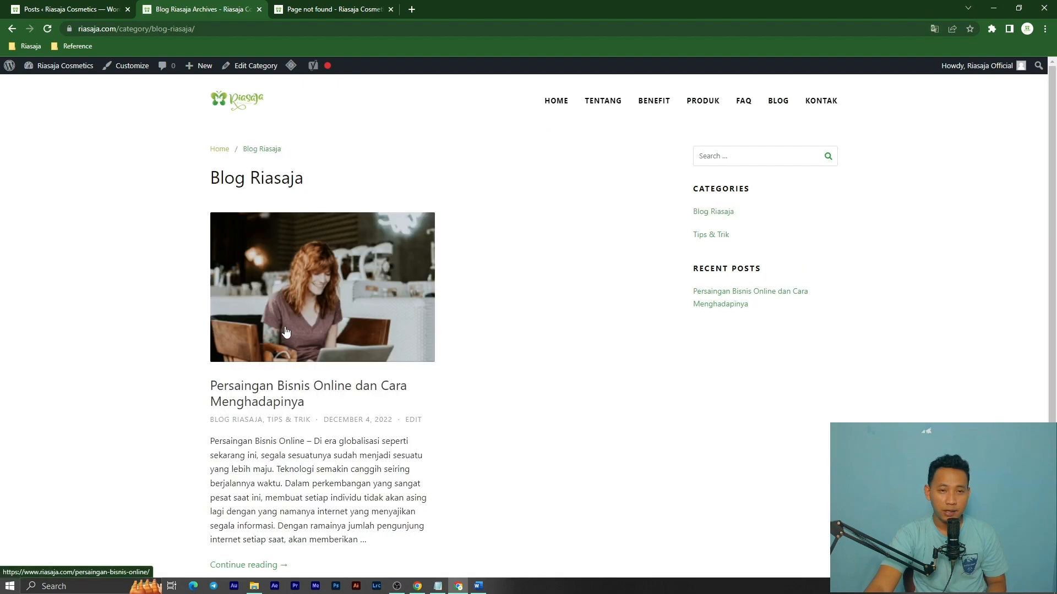
pyautogui.scroll(-2, 288, 333)
pyautogui.scroll(2, 563, 335)
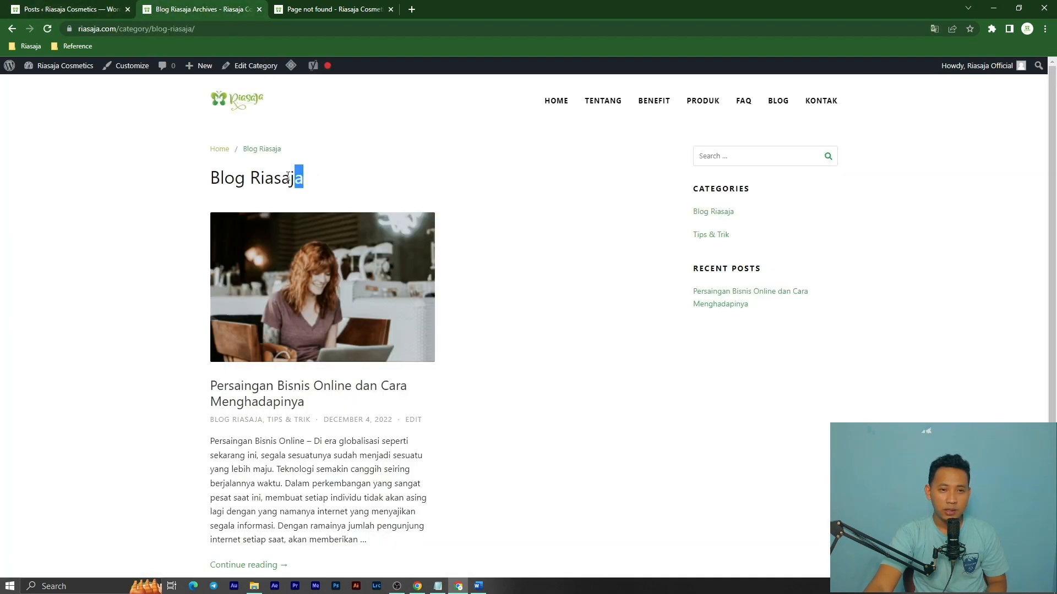
pyautogui.moveTo(289, 177); pyautogui.dragTo(333, 180)
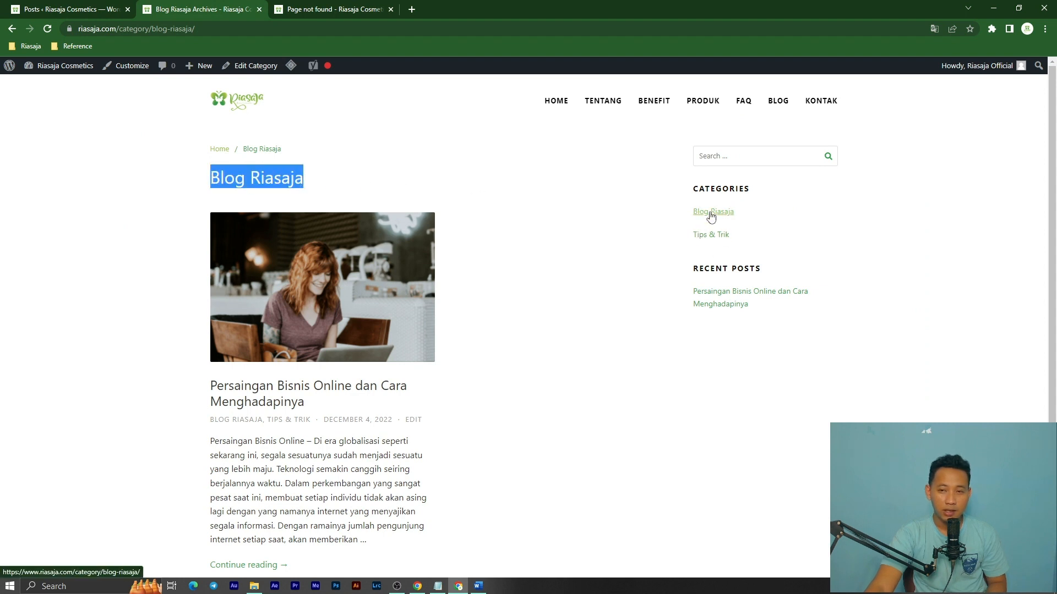
pyautogui.click(384, 165)
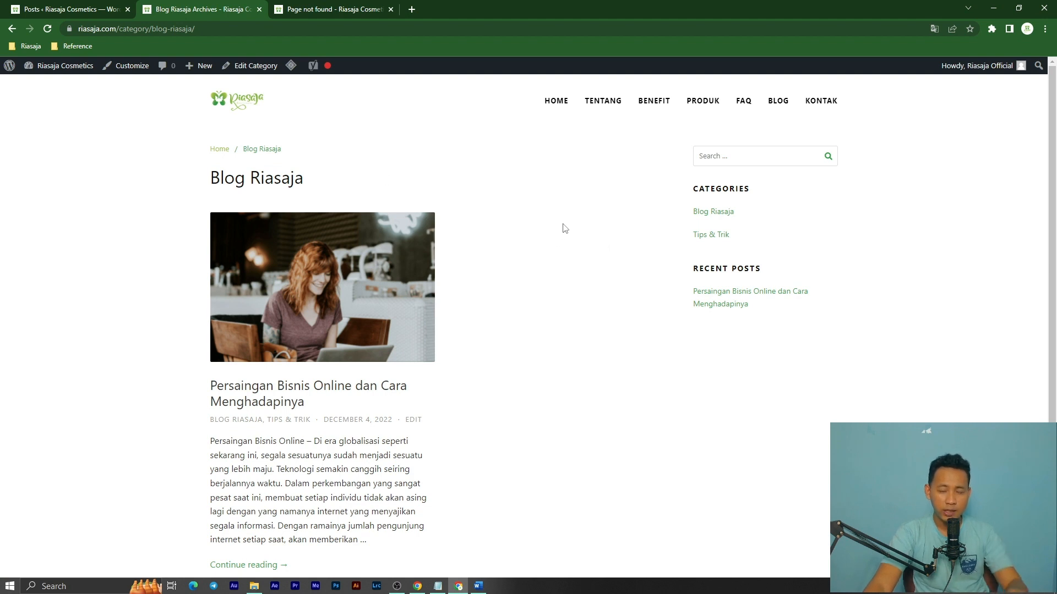
# Step: Remove the Blog Riasaja category from the post Persaingan Bisnis Online dan Cara Menghadapinya and update it
pyautogui.hotkey('ctrl', 'pageup')
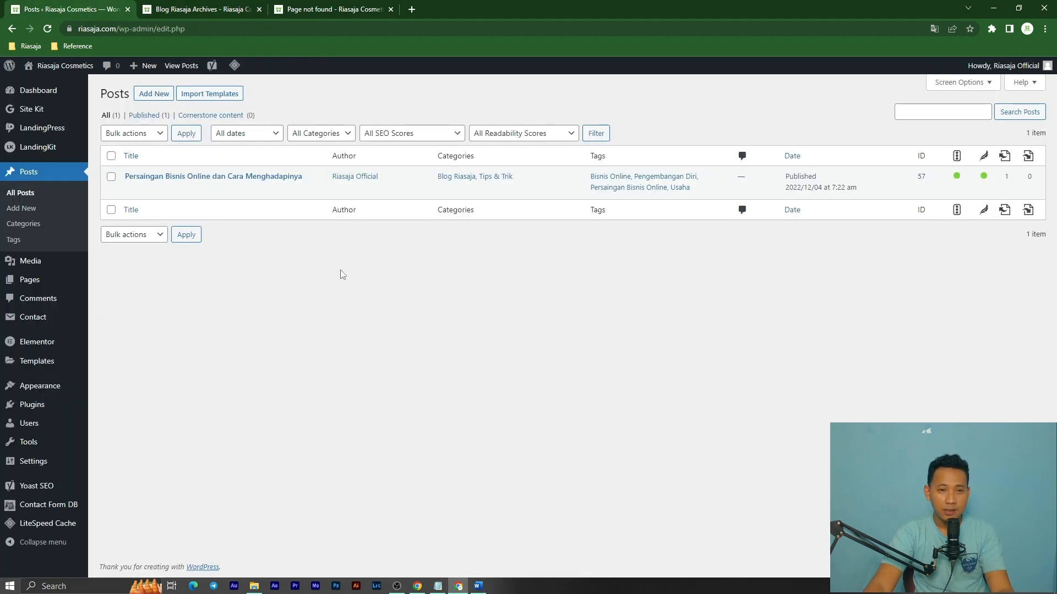
pyautogui.click(166, 194)
pyautogui.click(489, 197)
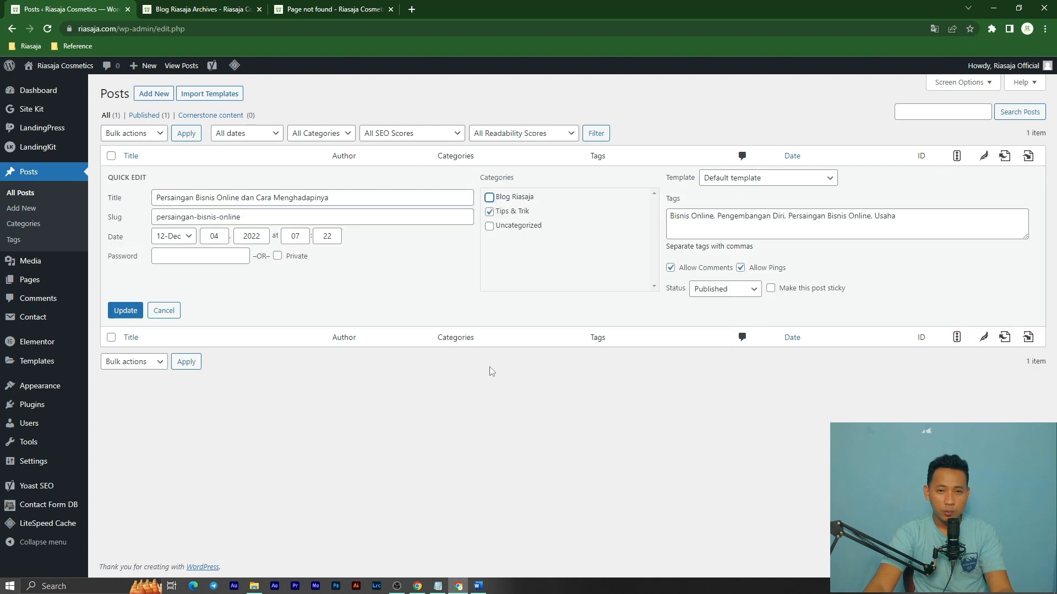
pyautogui.click(125, 311)
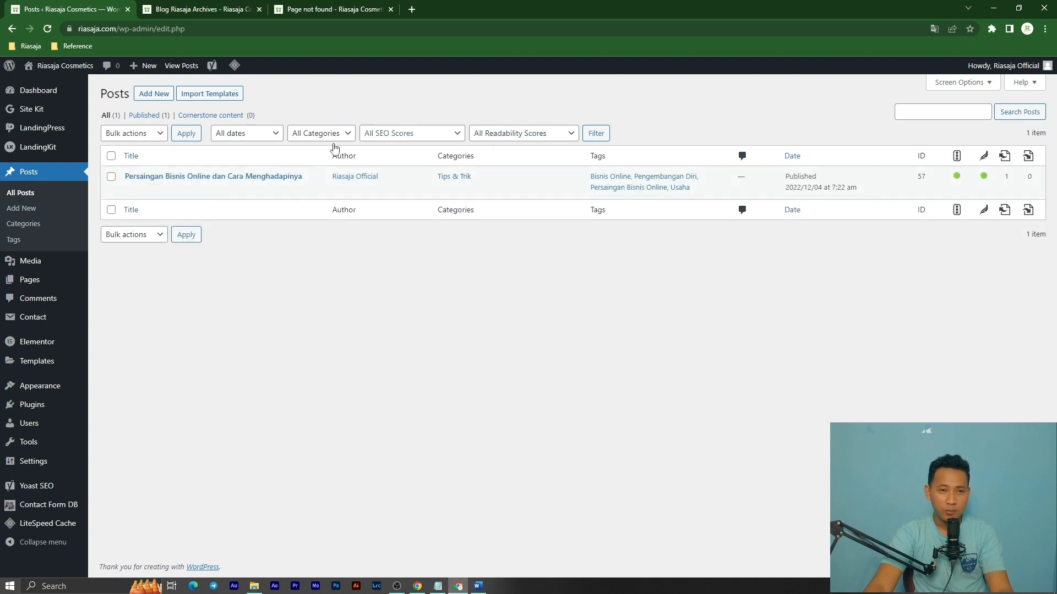
# Step: Open the Blog Riasaja category from the site's sidebar and check the archive's content and URL again
pyautogui.hotkey('ctrl', 'pagedown')
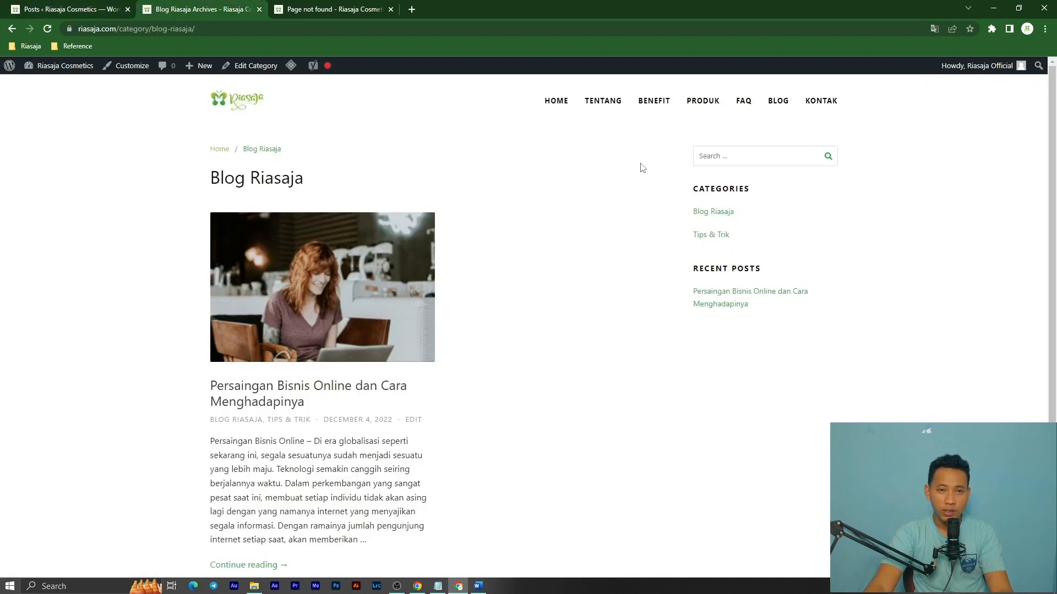
pyautogui.click(718, 214)
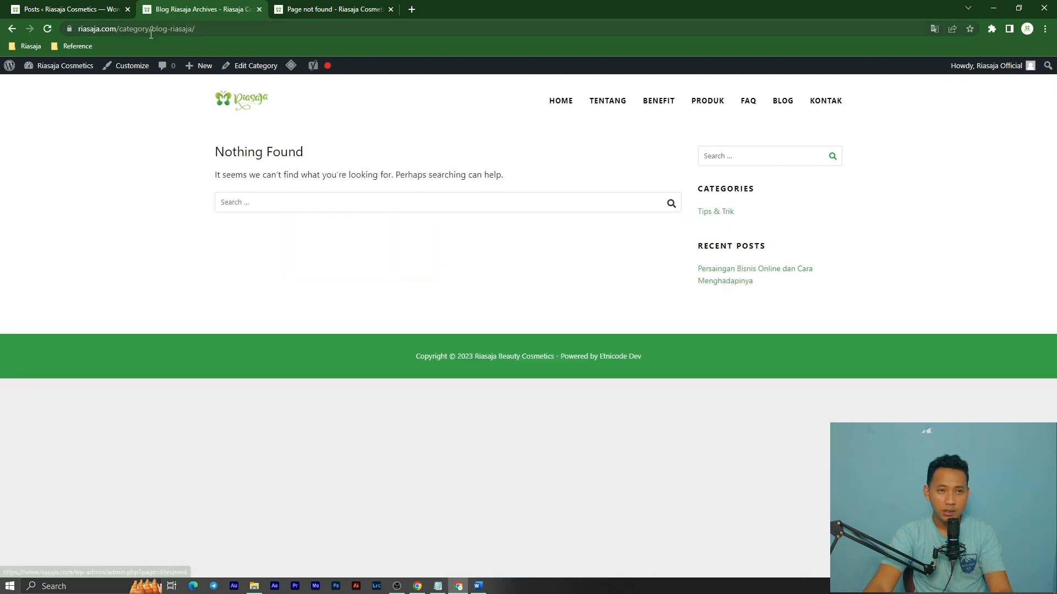
pyautogui.doubleClick(203, 28)
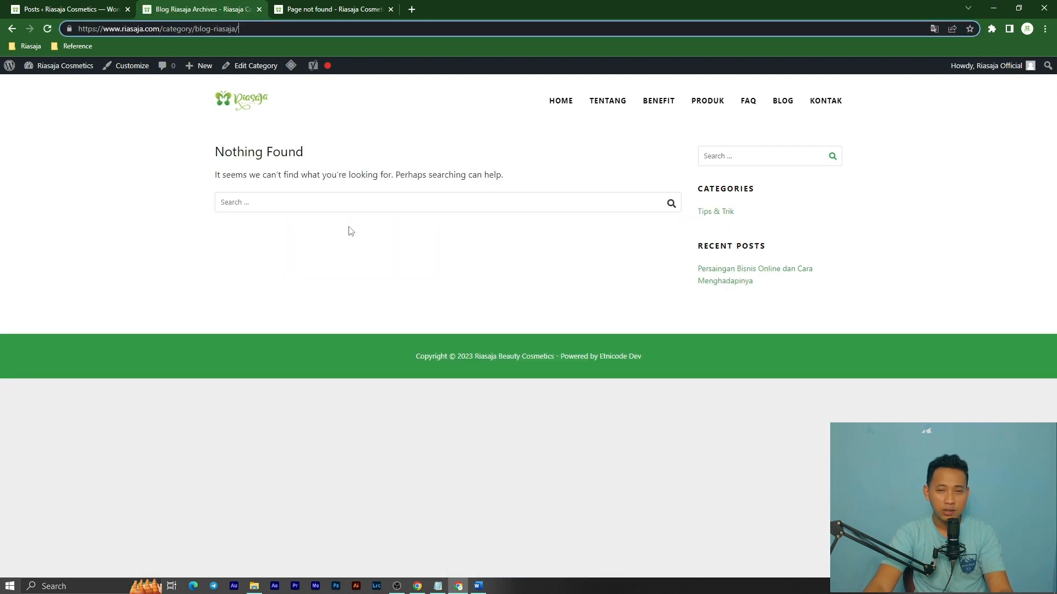
# Step: Create a new WordPress page titled Blog Riasaja Cosmetics
pyautogui.hotkey('ctrl', 'pageup')
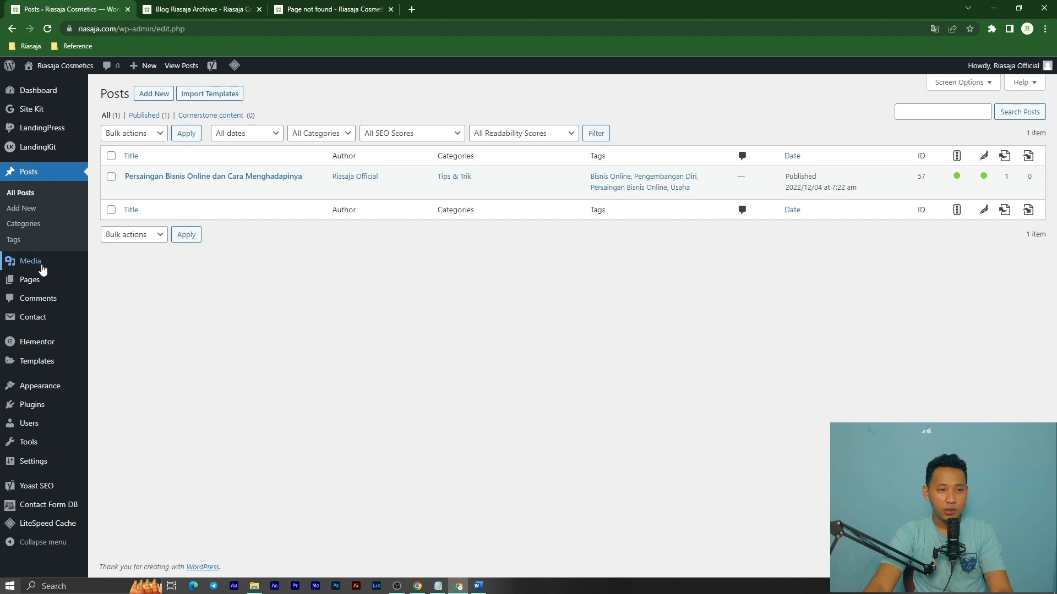
pyautogui.moveTo(61, 291)
pyautogui.click(122, 290)
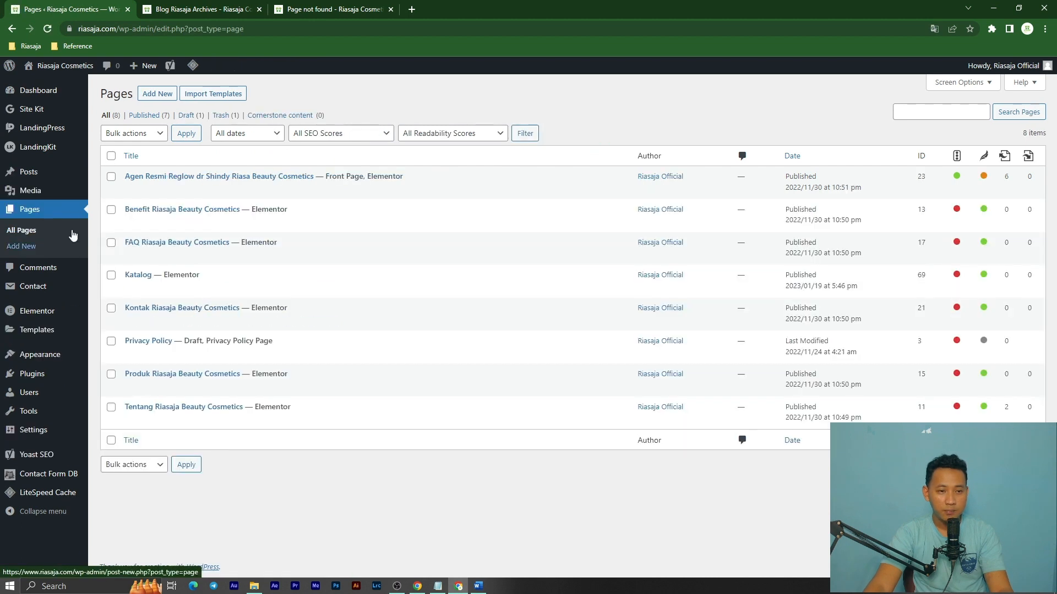
pyautogui.click(152, 93)
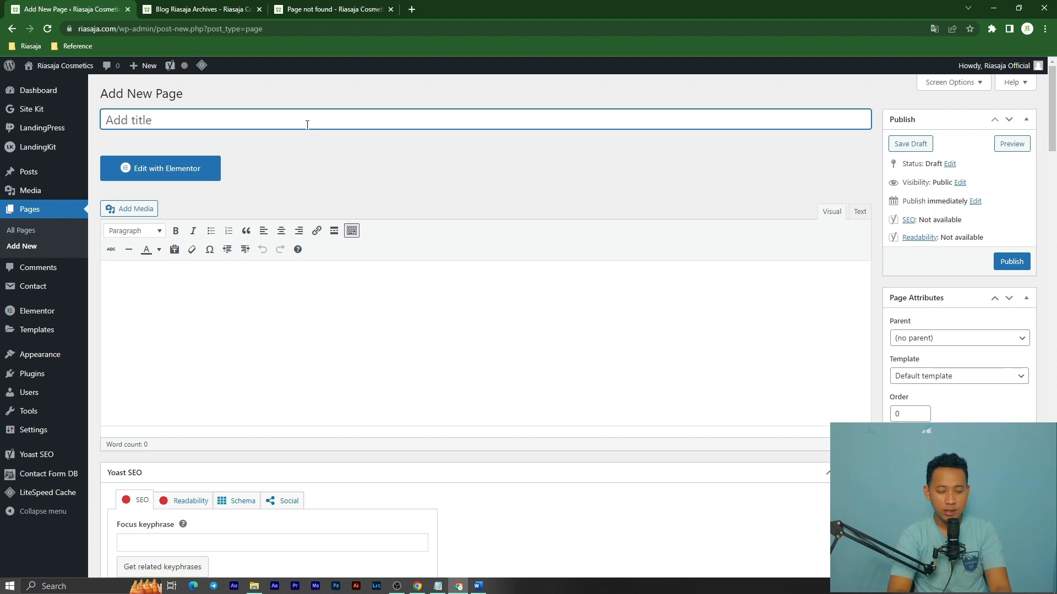
pyautogui.write('Blog Ri')
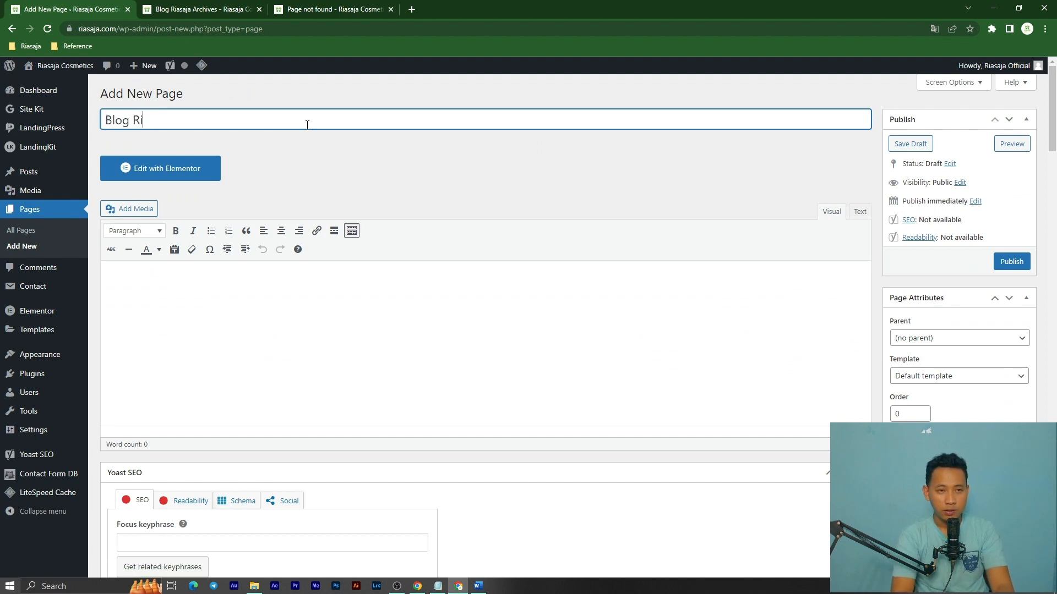
pyautogui.write('asaja ')
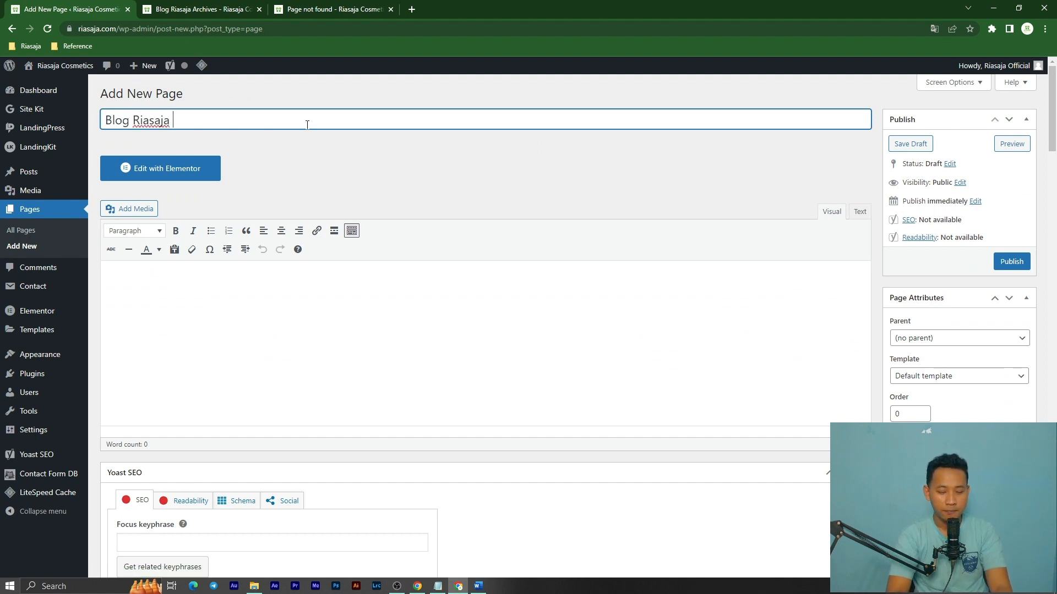
pyautogui.write('Cosmetics')
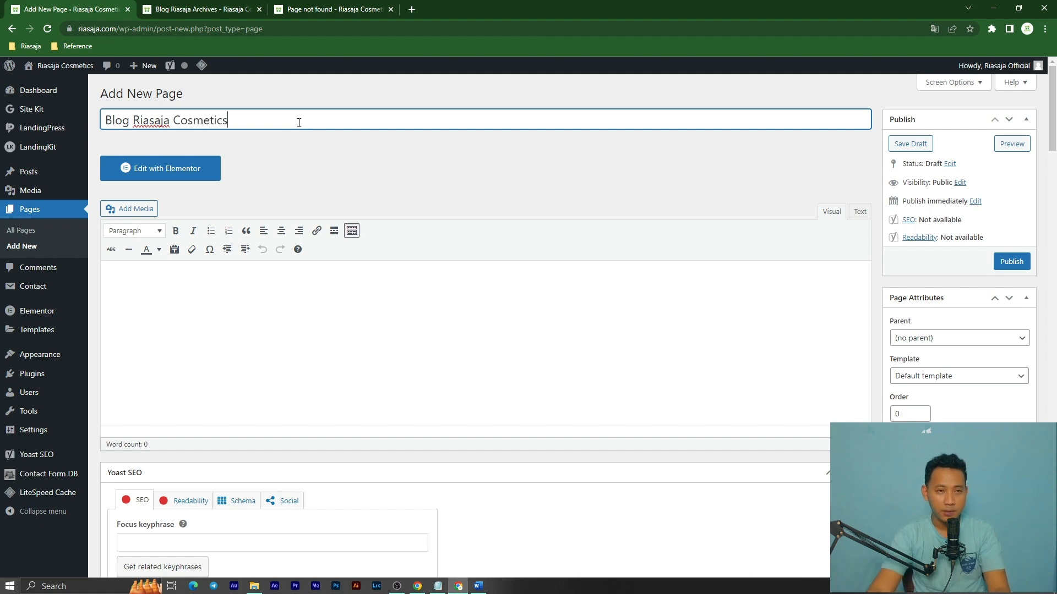
pyautogui.tripleClick(286, 120)
pyautogui.click(410, 215)
# Step: Switch the page's Google preview to Desktop result and review the Yoast SEO title, slug and meta description fields
pyautogui.scroll(-3, 293, 342)
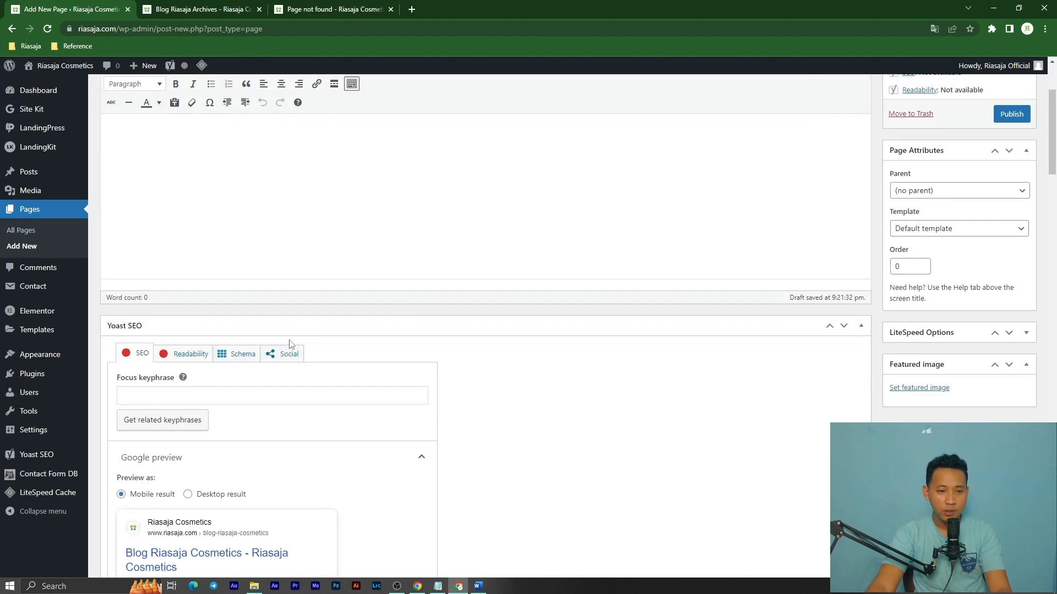
pyautogui.click(217, 494)
pyautogui.scroll(-5, 295, 308)
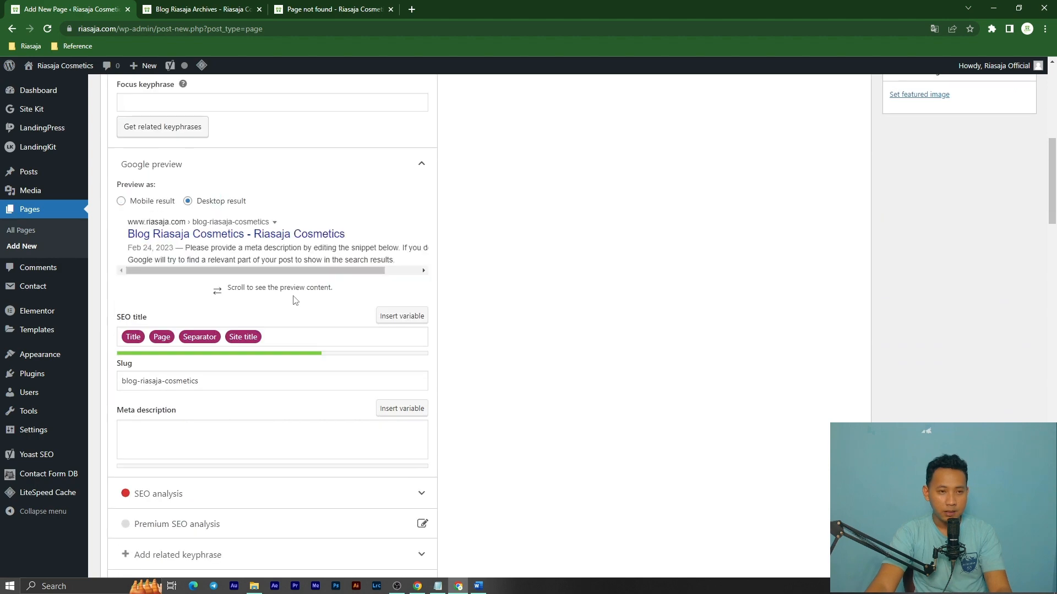
pyautogui.scroll(3, 177, 352)
pyautogui.scroll(-5, 210, 374)
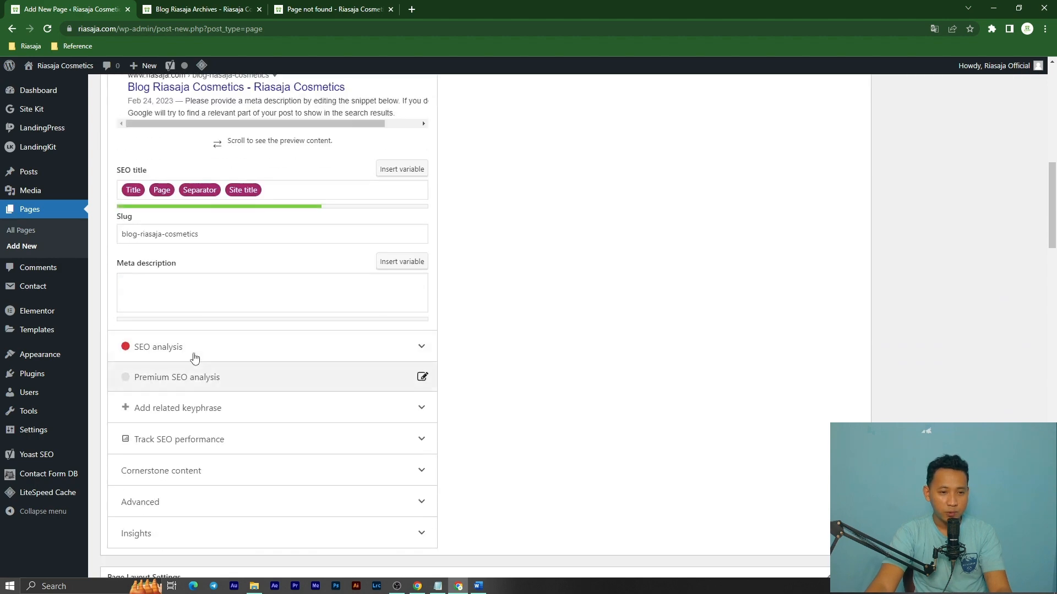
pyautogui.scroll(10, 642, 347)
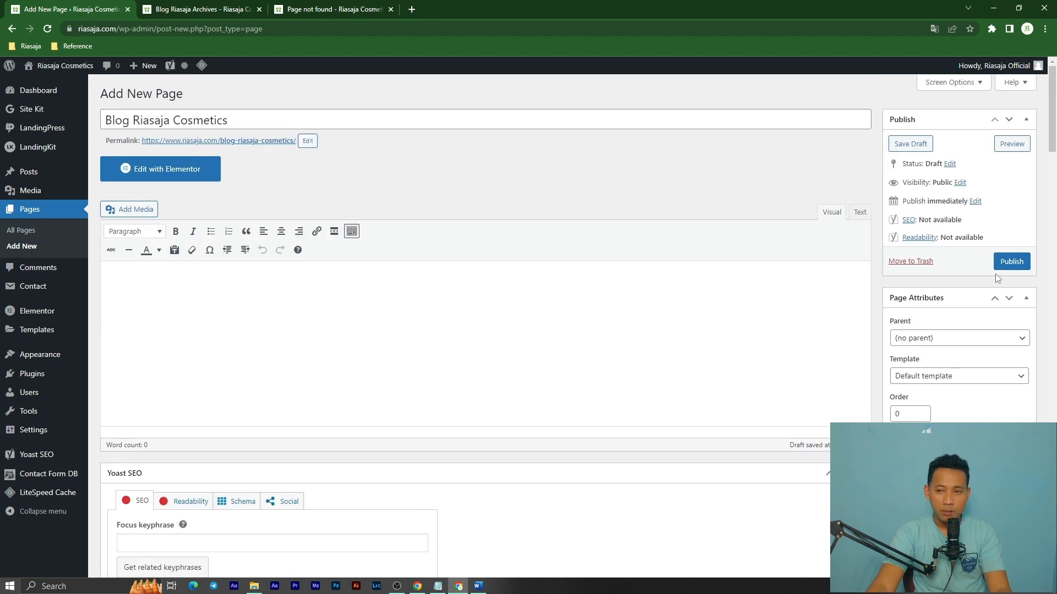
# Step: Publish the Blog Riasaja Cosmetics page, open its live version in a new browser tab and close the old category archive tab
pyautogui.click(1012, 262)
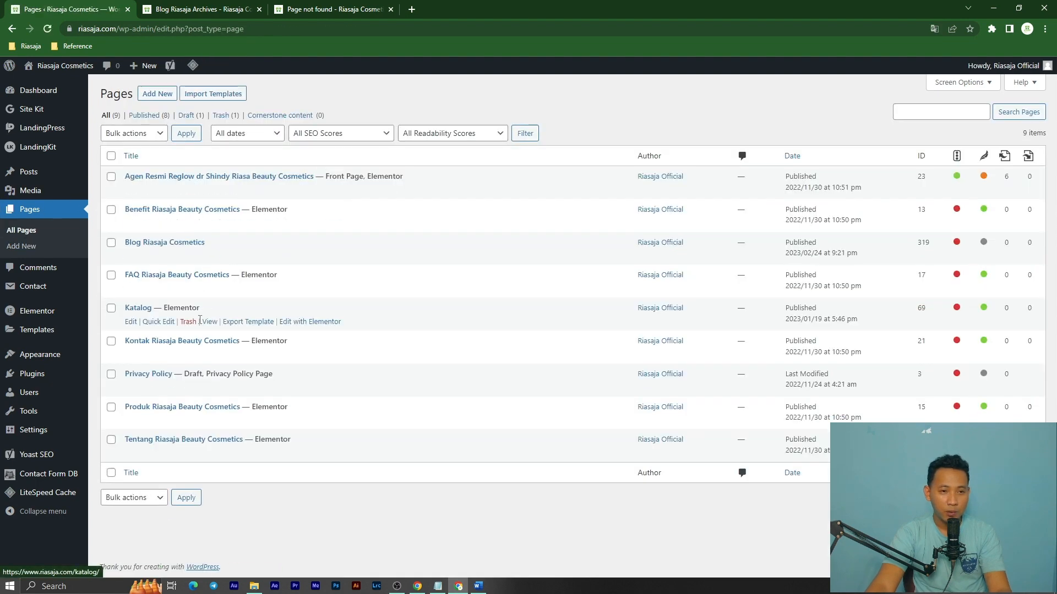
pyautogui.rightClick(209, 256)
pyautogui.click(260, 267)
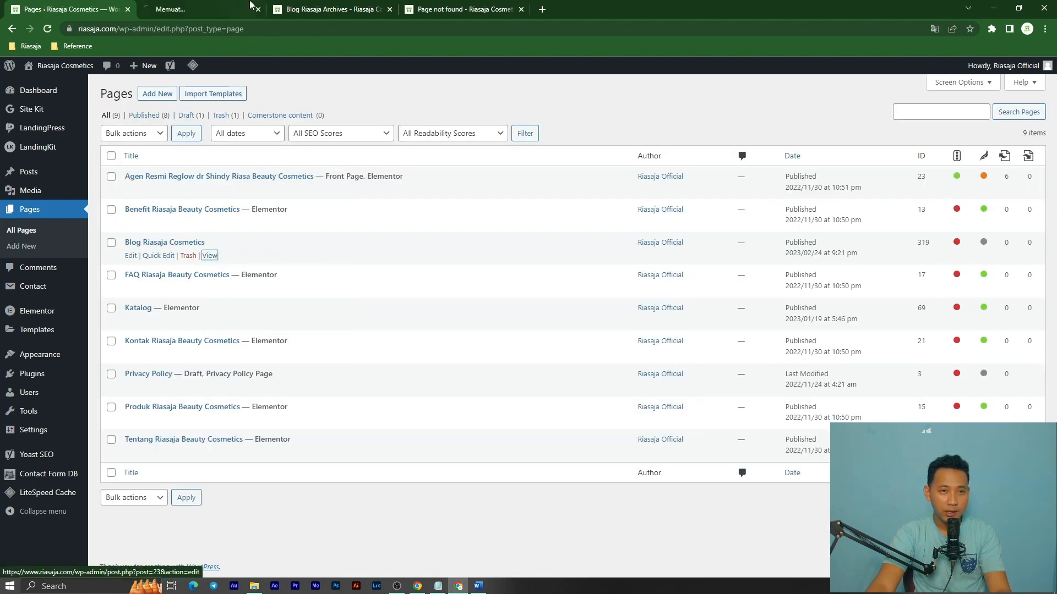
pyautogui.click(249, 4)
pyautogui.click(315, 4)
pyautogui.middleClick(315, 5)
pyautogui.click(205, 4)
pyautogui.click(39, 5)
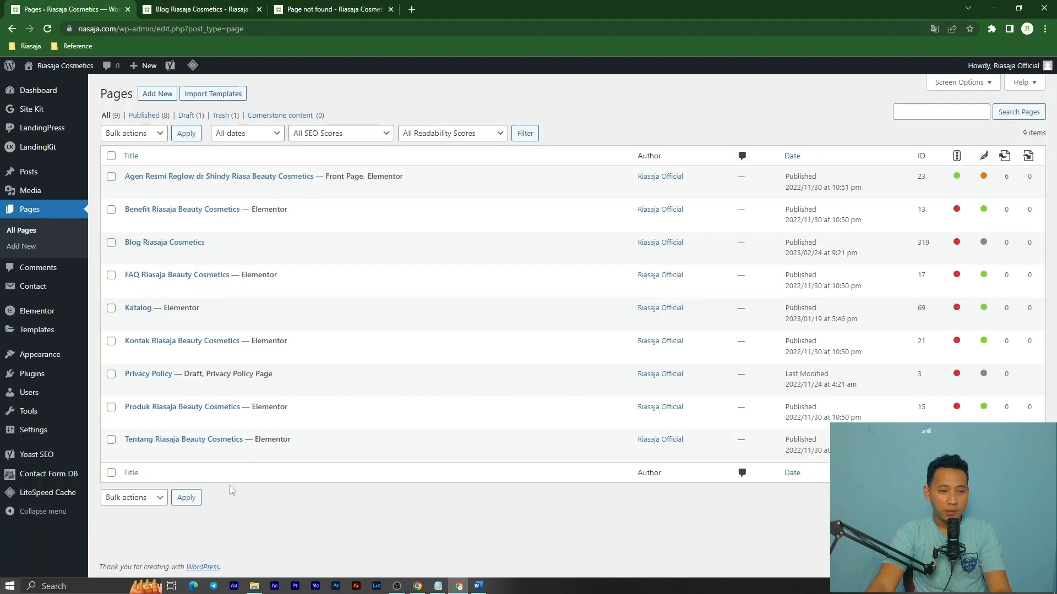
# Step: In the Reading settings, set the posts page to Blog Riasaja Cosmetics and save the changes
pyautogui.moveTo(34, 431)
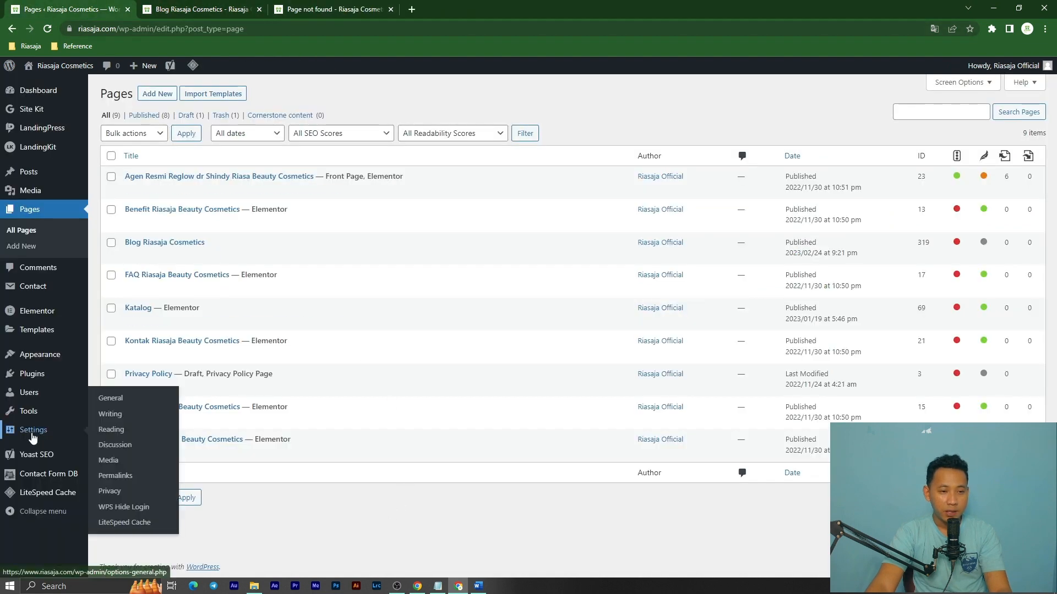
pyautogui.click(112, 432)
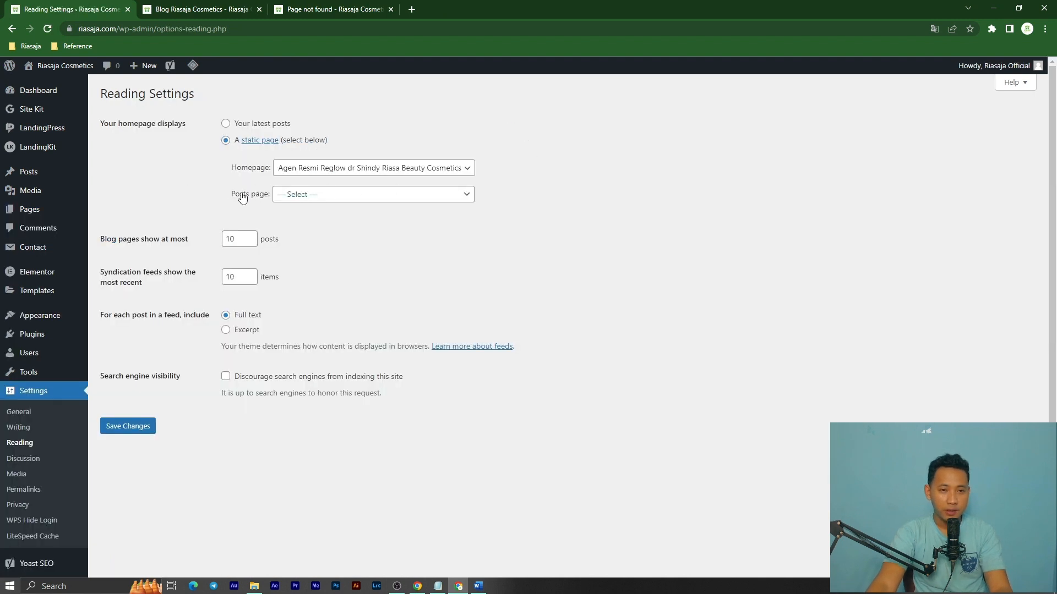
pyautogui.click(330, 199)
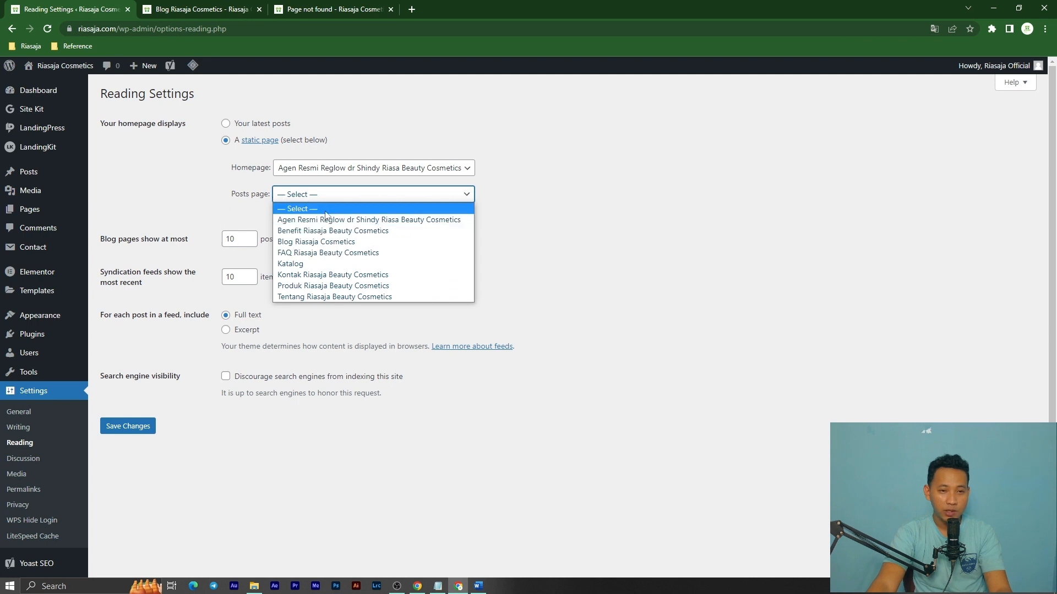
pyautogui.click(314, 245)
pyautogui.click(140, 427)
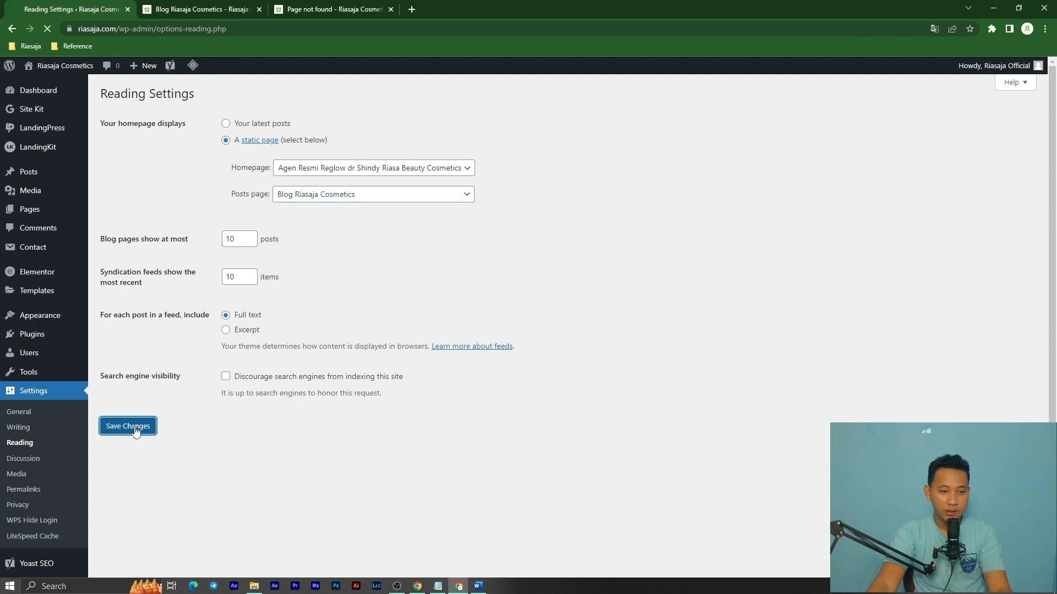
# Step: Go from the live Blog Riasaja Cosmetics page to the site's homepage and close the Page not found tab
pyautogui.click(219, 9)
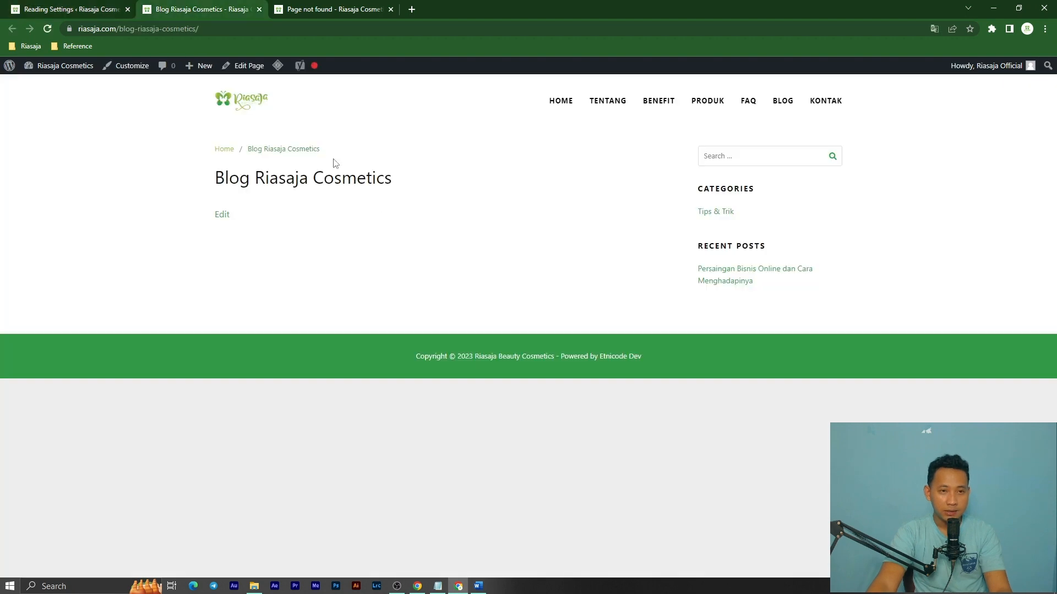
pyautogui.click(259, 105)
pyautogui.click(349, 12)
pyautogui.click(391, 9)
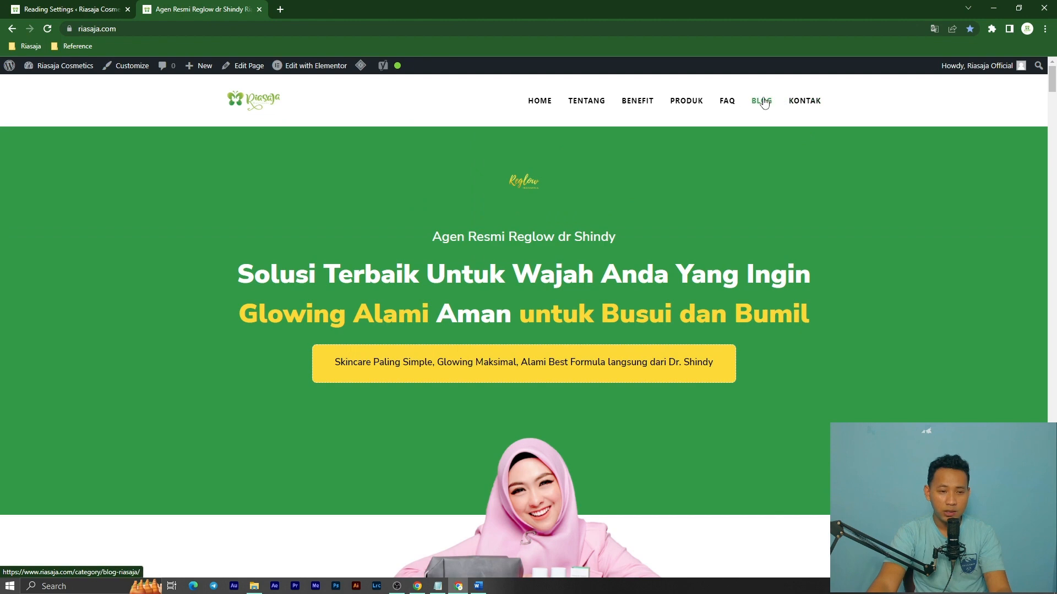
# Step: Remove the Blog custom link from the Menu Riasaja navigation menu
pyautogui.click(52, 7)
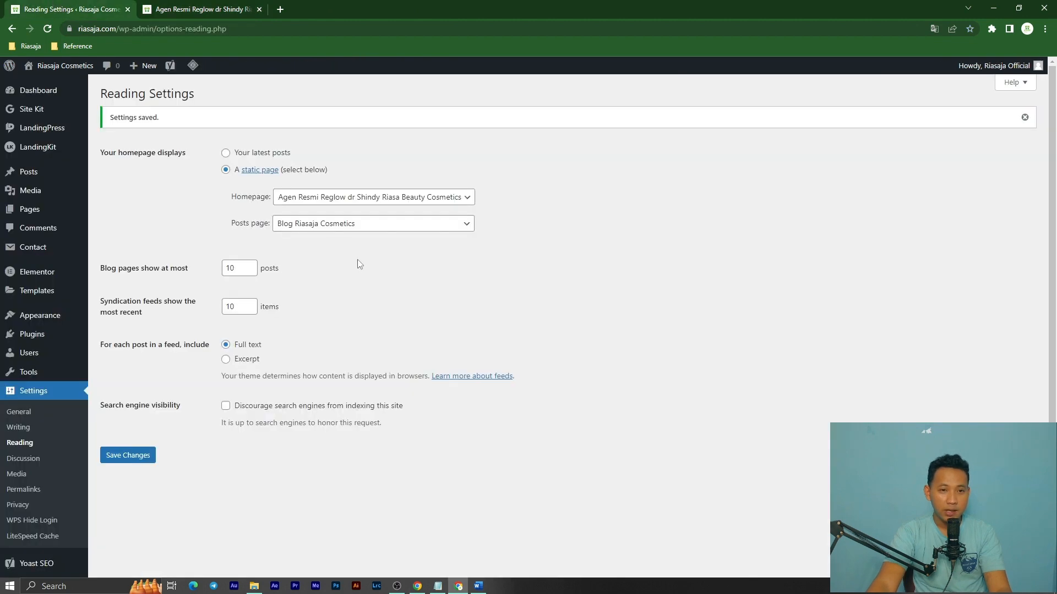
pyautogui.click(109, 366)
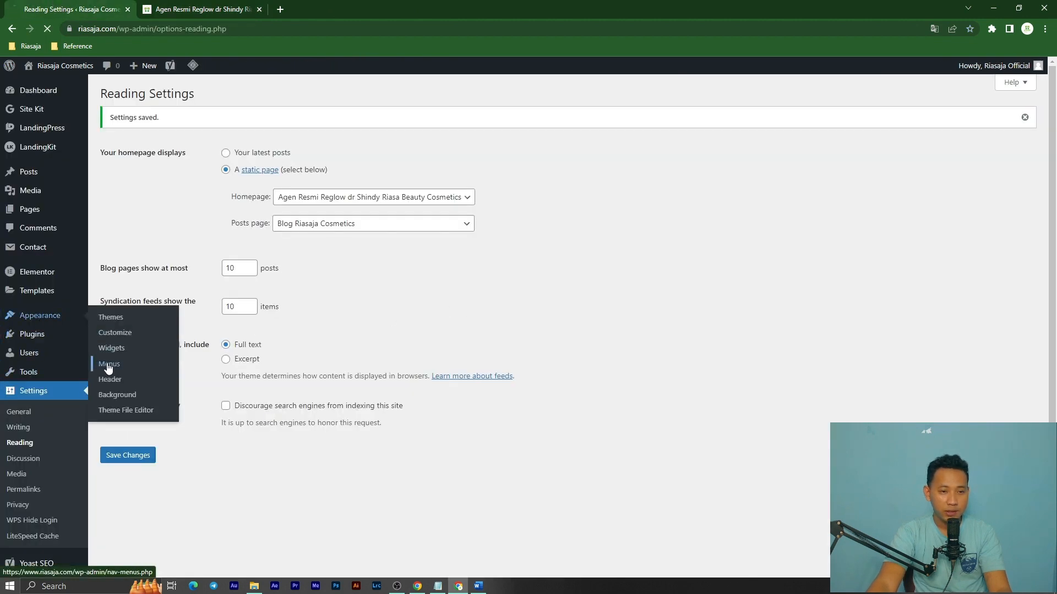
pyautogui.scroll(-2, 526, 381)
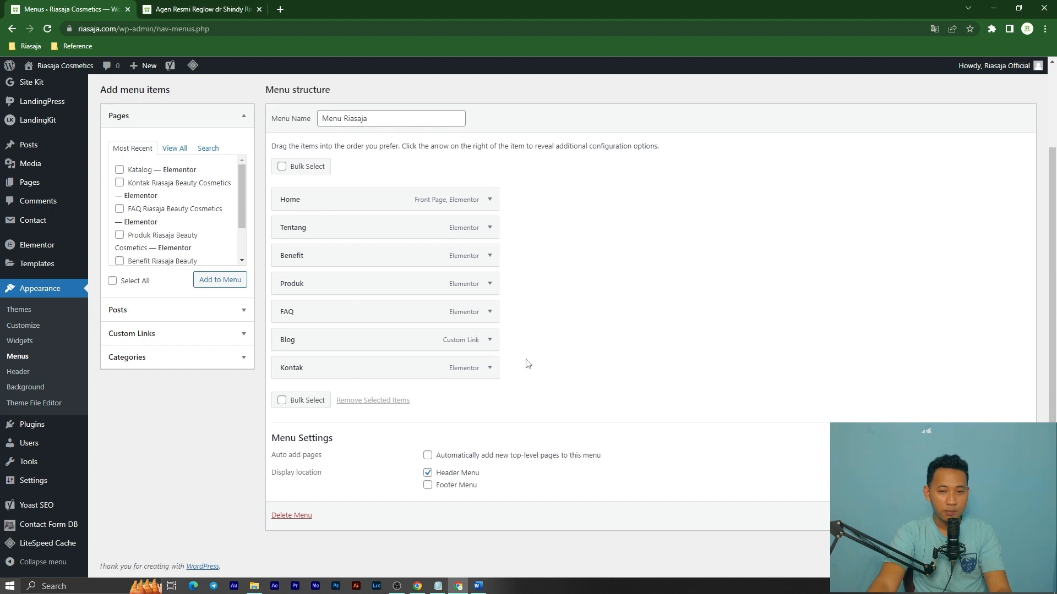
pyautogui.click(493, 337)
pyautogui.scroll(-3, 529, 364)
pyautogui.click(289, 335)
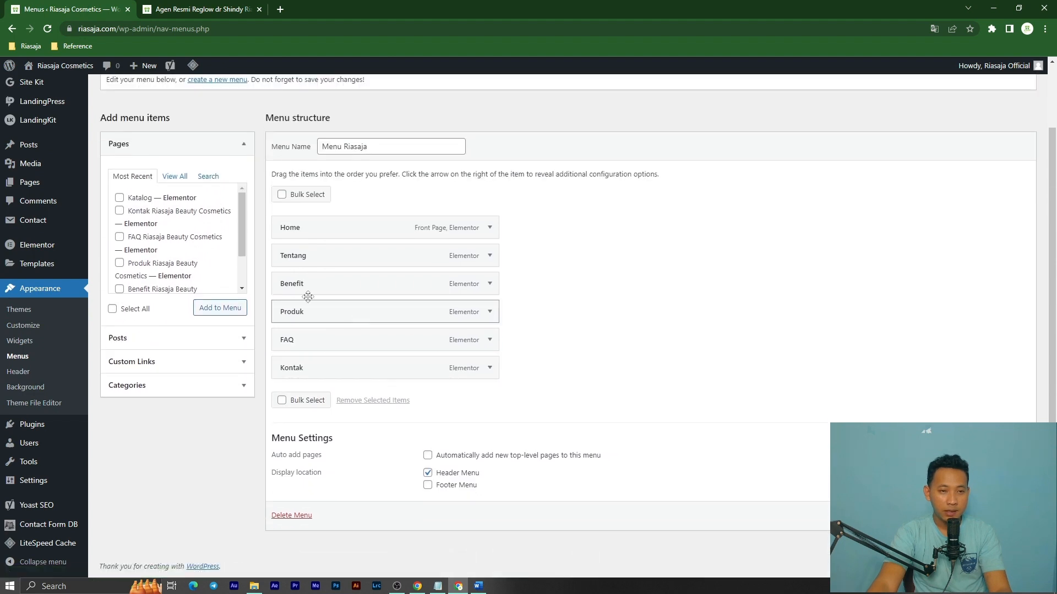
# Step: Add the Blog Riasaja Cosmetics posts page to Menu Riasaja and place it between FAQ and Kontak
pyautogui.click(174, 176)
pyautogui.moveTo(240, 223); pyautogui.dragTo(241, 273)
pyautogui.scroll(3, 145, 271)
pyautogui.click(119, 237)
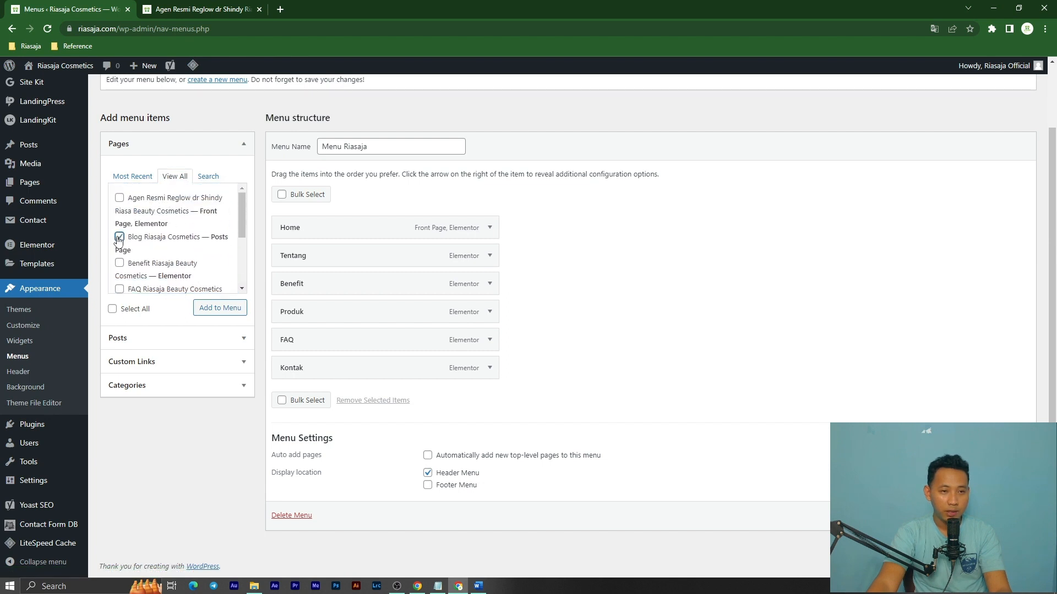
pyautogui.click(220, 307)
pyautogui.moveTo(460, 396); pyautogui.dragTo(462, 365)
# Step: Shorten the Blog Riasaja Cosmetics menu item's navigation label to Blog and save Menu Riasaja
pyautogui.click(489, 368)
pyautogui.moveTo(298, 406); pyautogui.dragTo(470, 404)
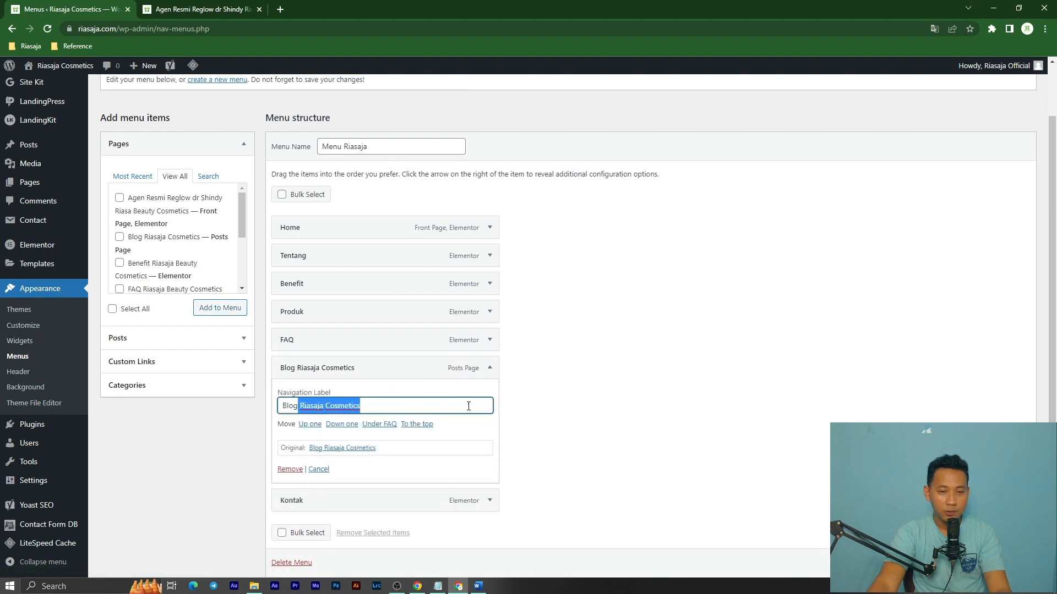
pyautogui.press('BackSpace')
pyautogui.click(488, 377)
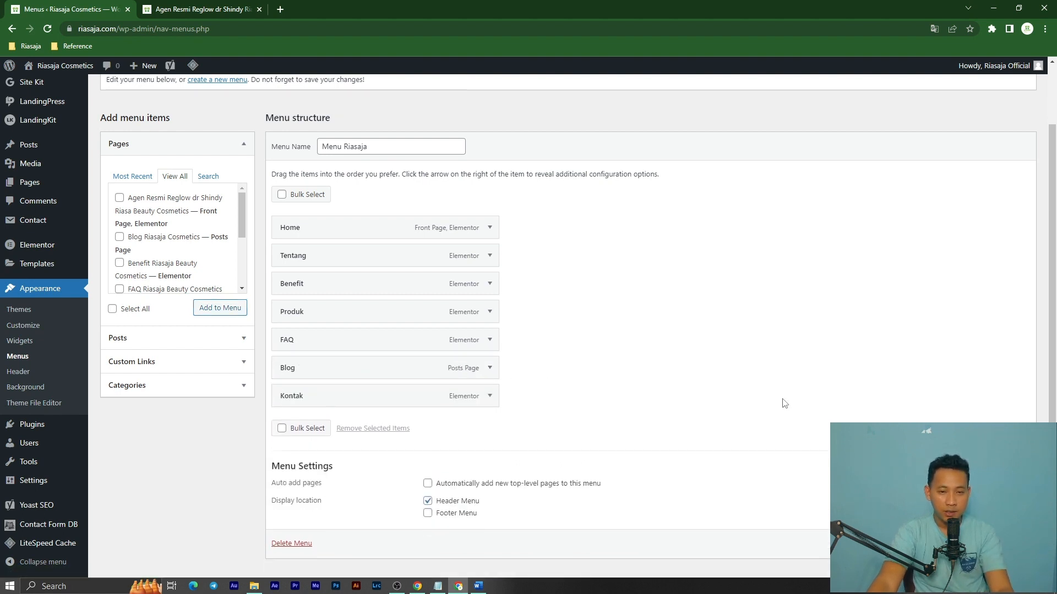
pyautogui.scroll(-1, 642, 359)
pyautogui.click(1008, 516)
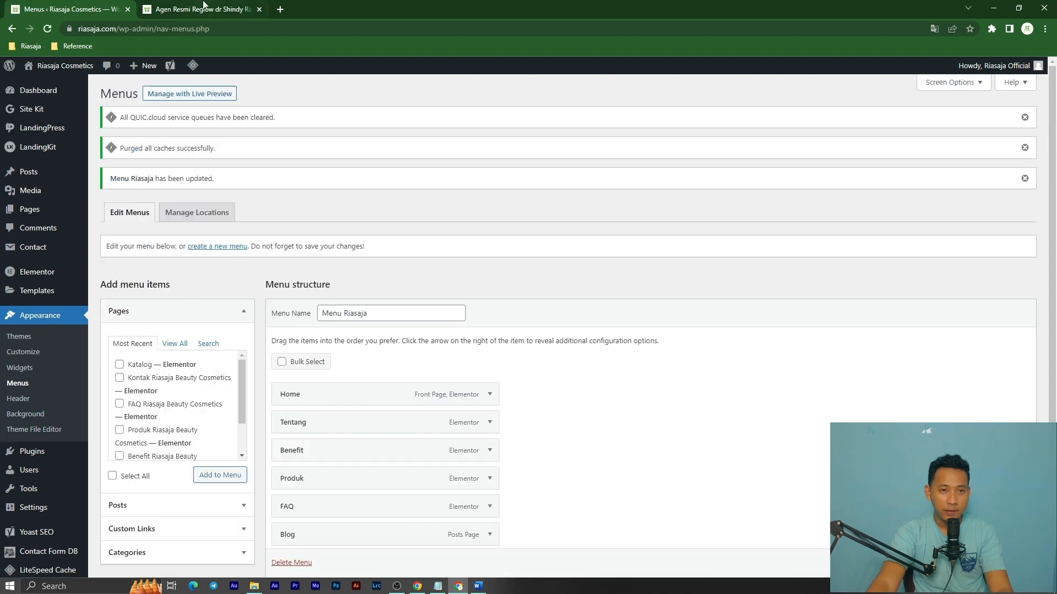
# Step: Reopen the site's homepage in a fresh tab and follow the Blog navigation entry to check where it leads
pyautogui.click(207, 5)
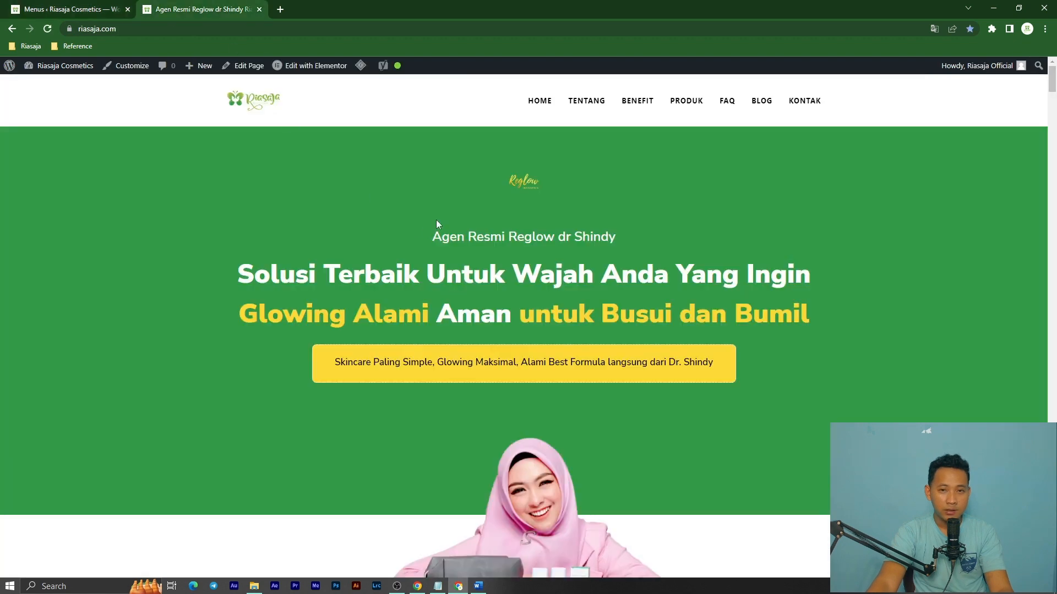
pyautogui.rightClick(254, 103)
pyautogui.click(263, 112)
pyautogui.middleClick(230, 4)
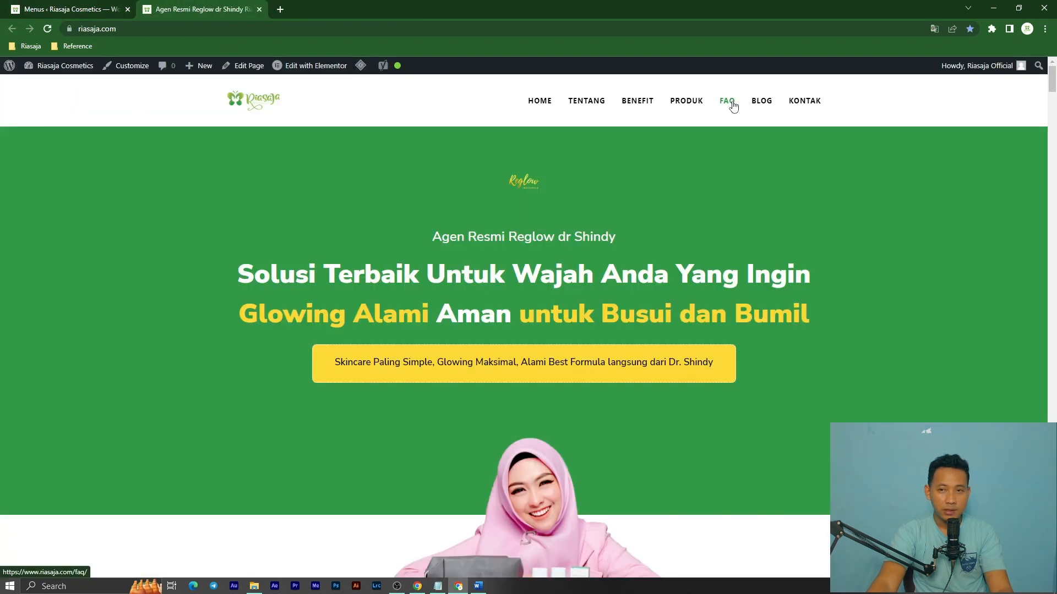
pyautogui.click(761, 101)
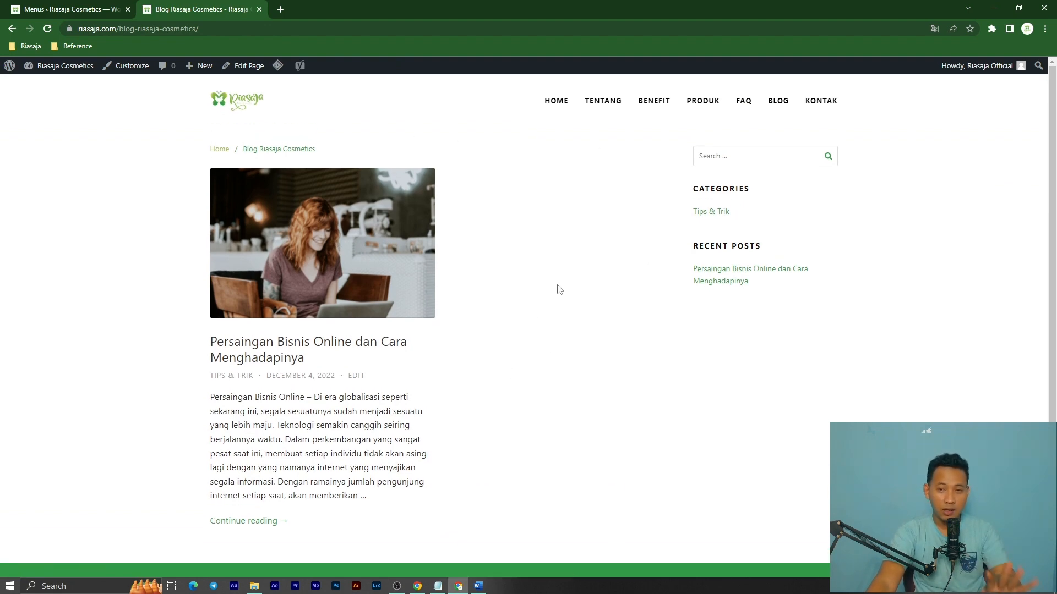
# Step: Open the list of all posts in the WordPress admin
pyautogui.click(70, 9)
pyautogui.moveTo(46, 173)
pyautogui.click(110, 171)
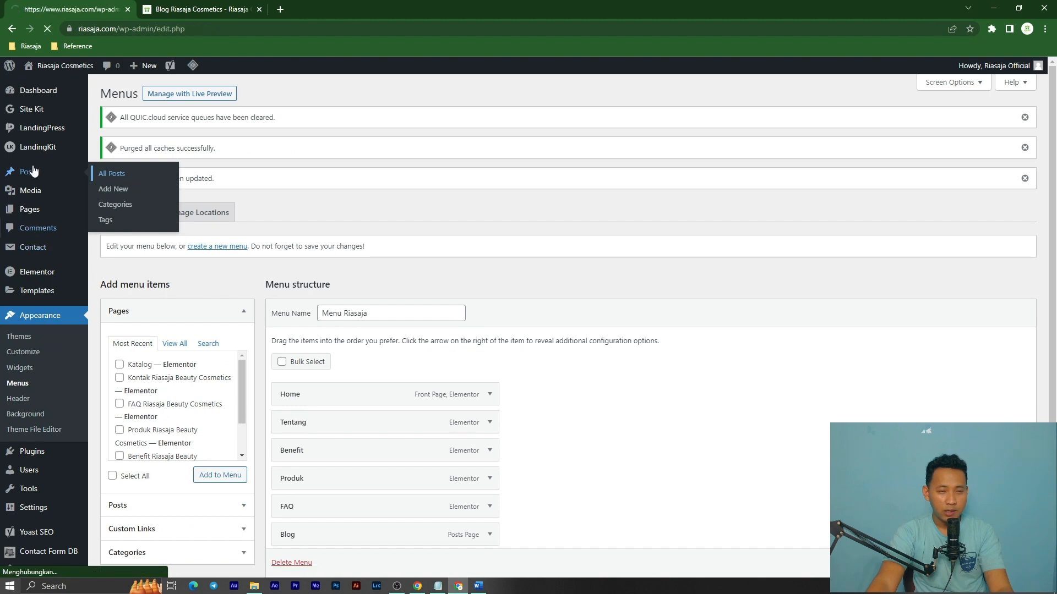
# Step: Examine the live blog page's post listing and sidebar, and return to the site's homepage
pyautogui.click(216, 7)
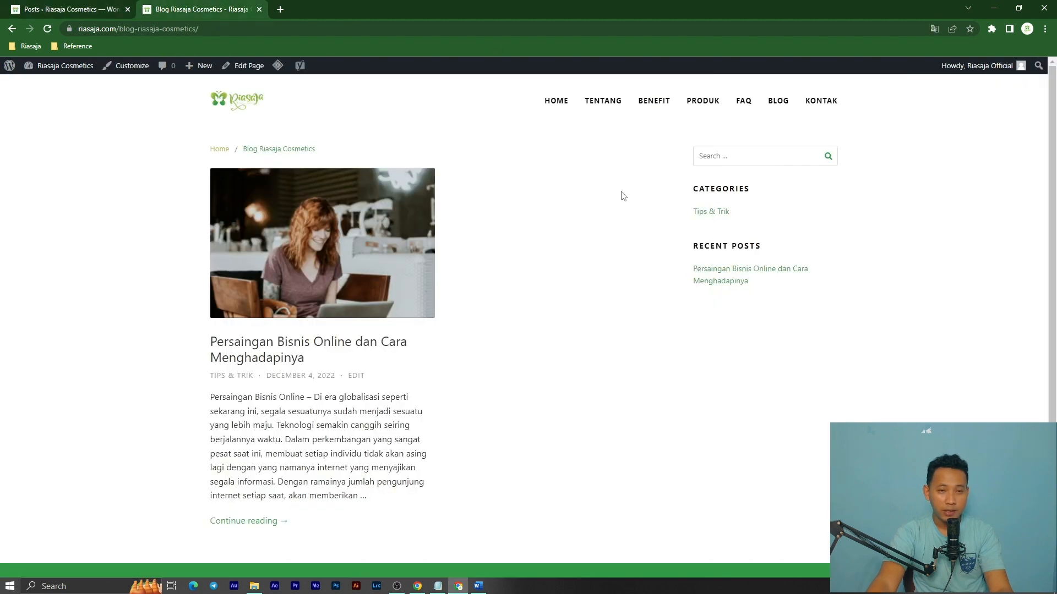
pyautogui.scroll(-1, 684, 283)
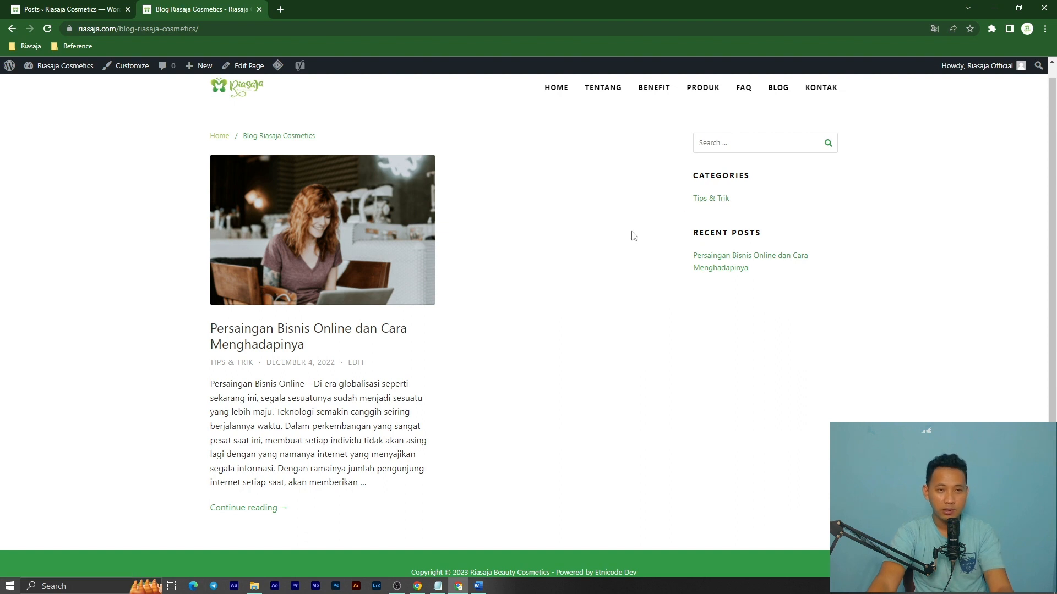
pyautogui.scroll(1, 647, 342)
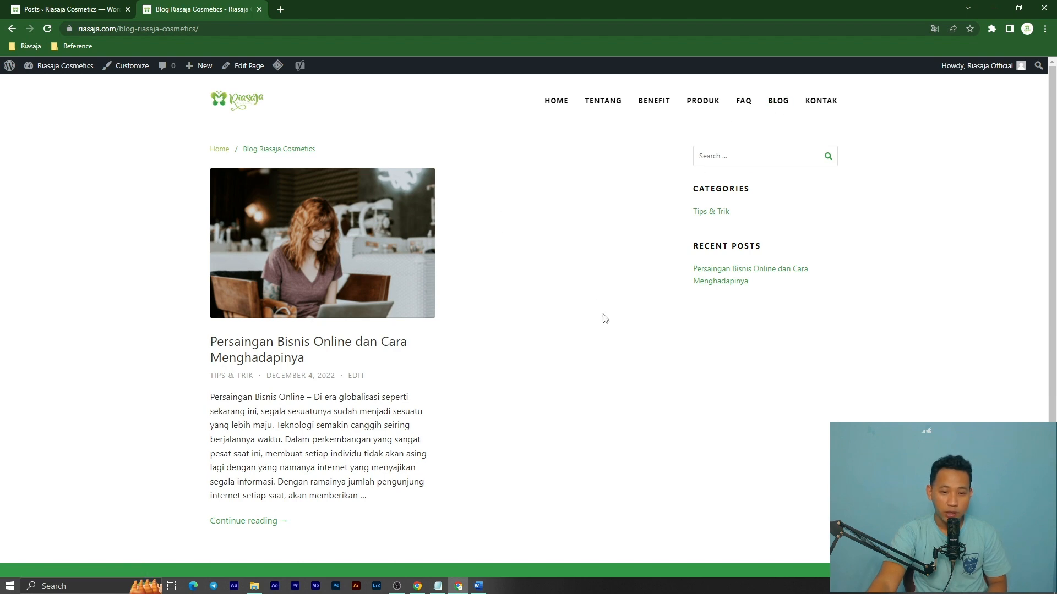
pyautogui.scroll(-1, 608, 315)
pyautogui.scroll(1, 612, 314)
pyautogui.click(249, 104)
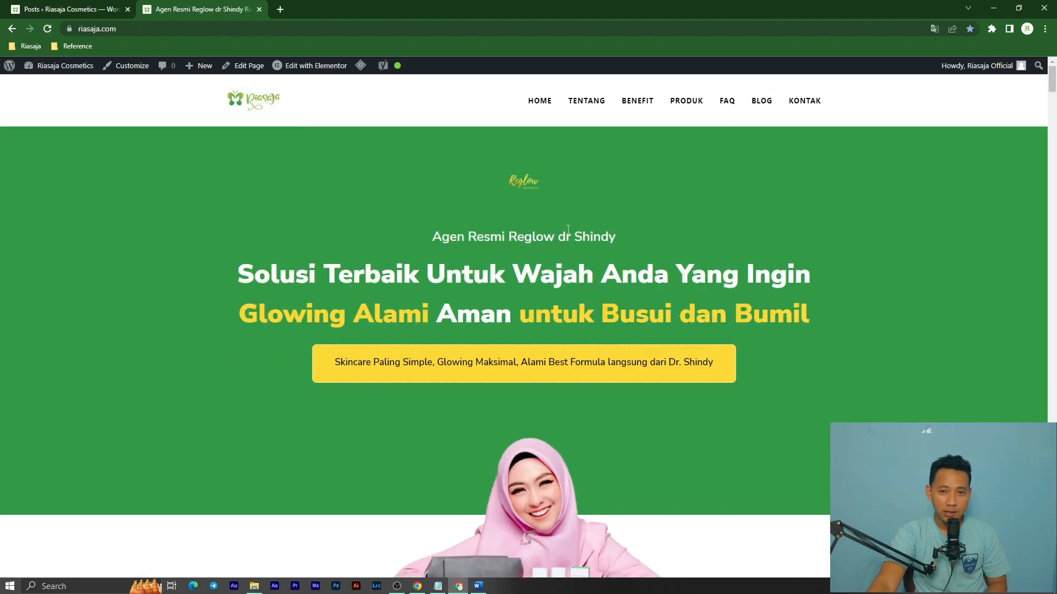
pyautogui.click(83, 8)
pyautogui.click(181, 8)
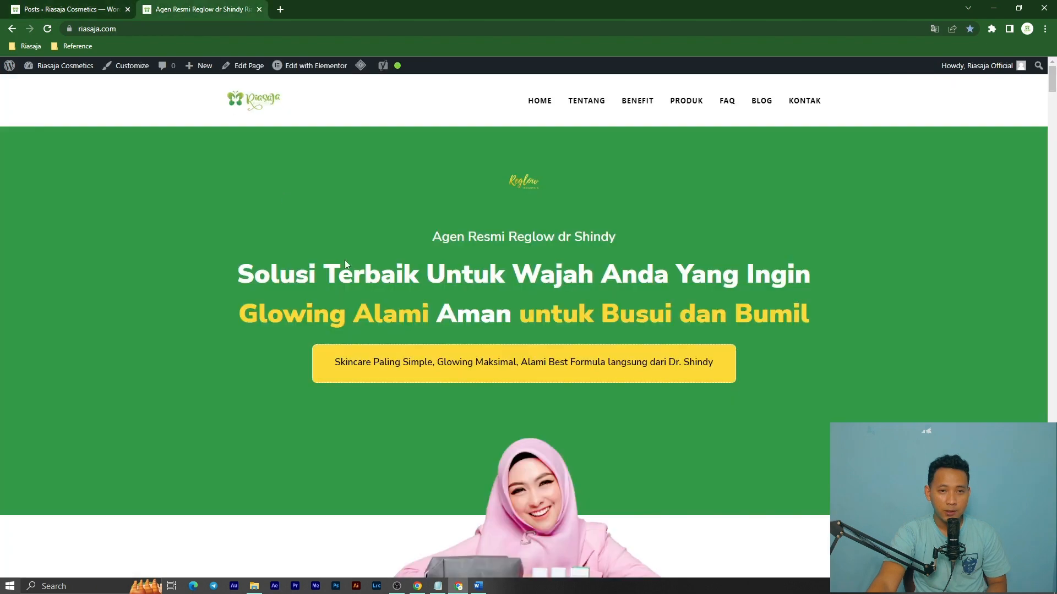